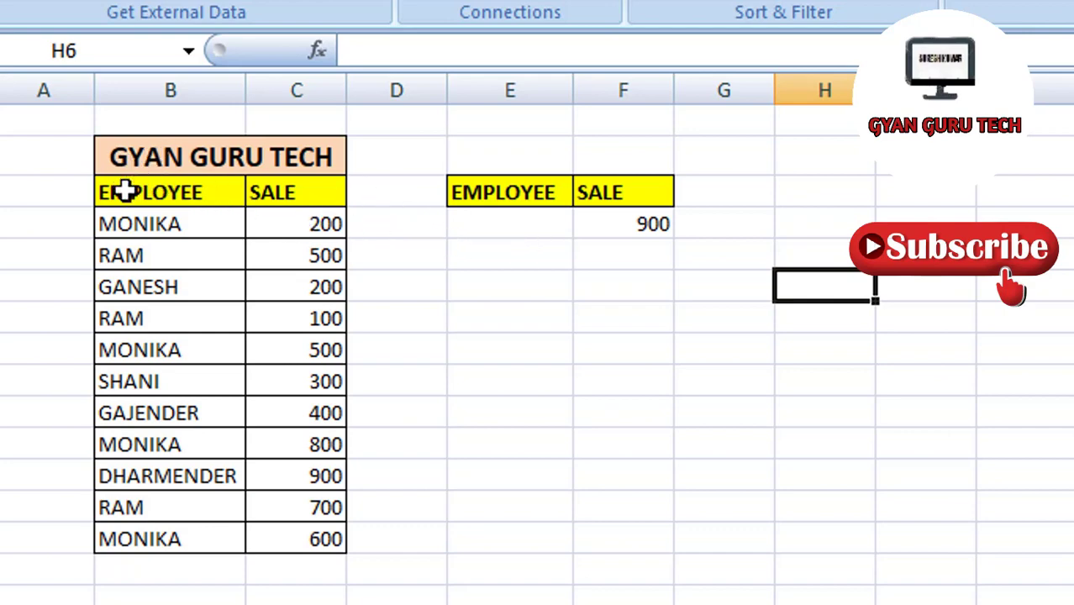
Examine the employee and sale columns, the repeated employee's sales, and the DMAX formula in F4 with its criteria cell.
left_click_drag(110, 195, 151, 542)
left_click_drag(285, 198, 284, 548)
left_click(148, 223)
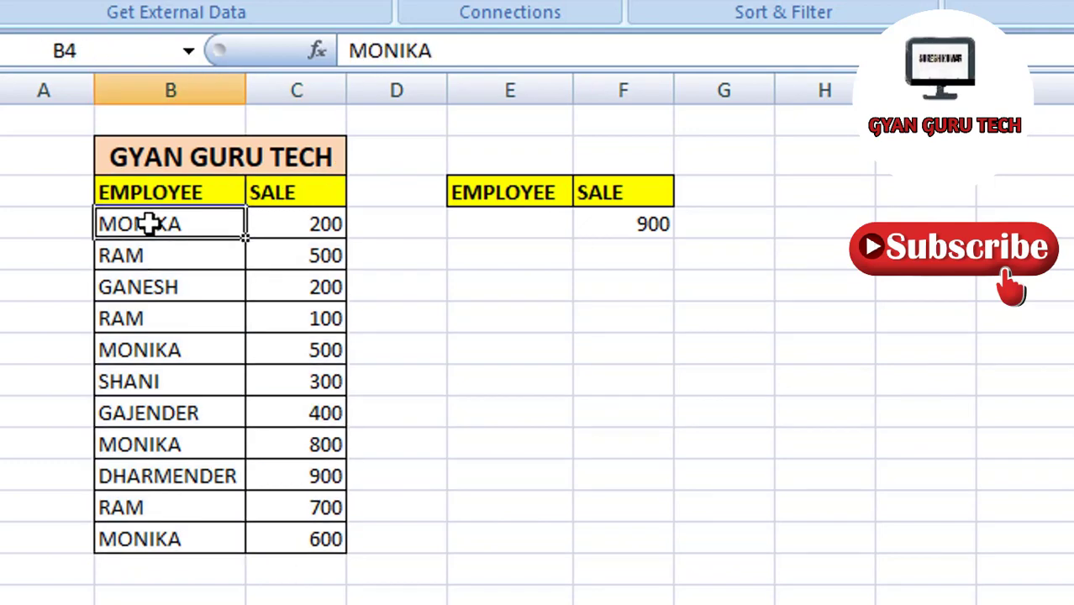
left_click(148, 356)
left_click(149, 450)
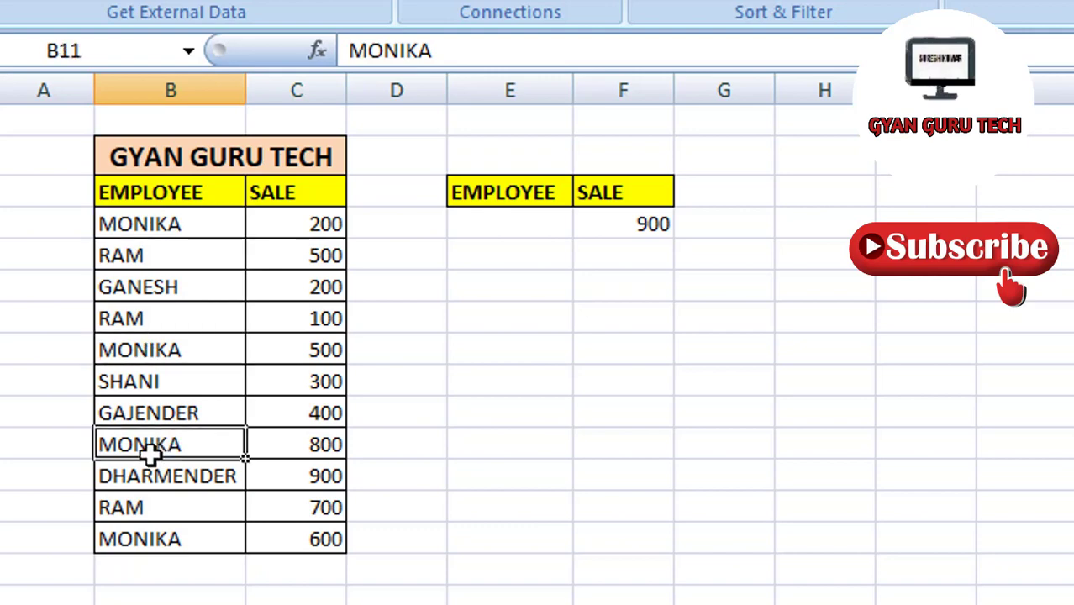
left_click(319, 225)
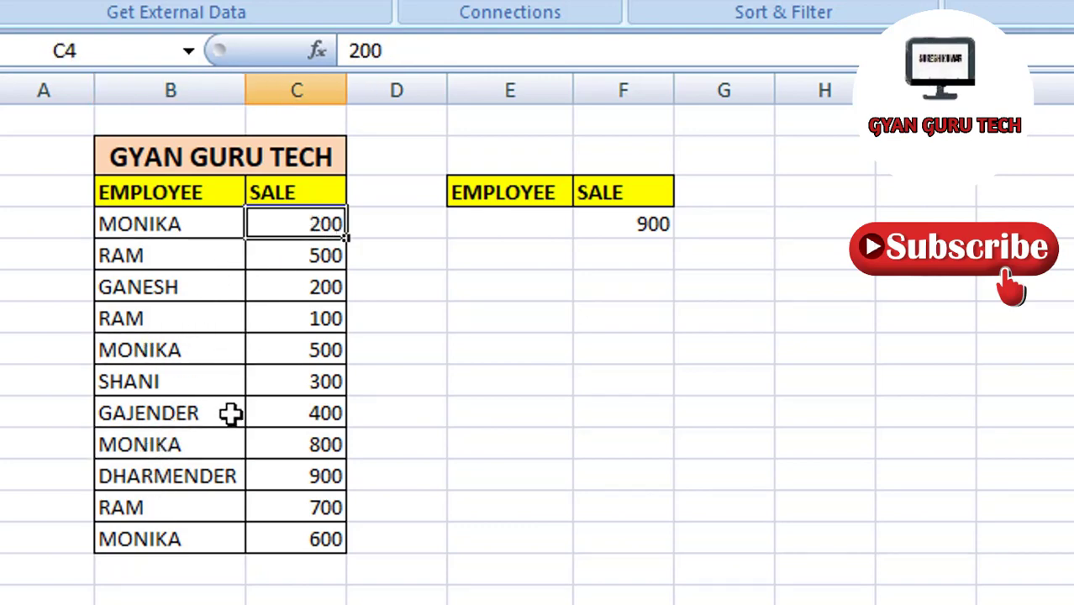
left_click(323, 347)
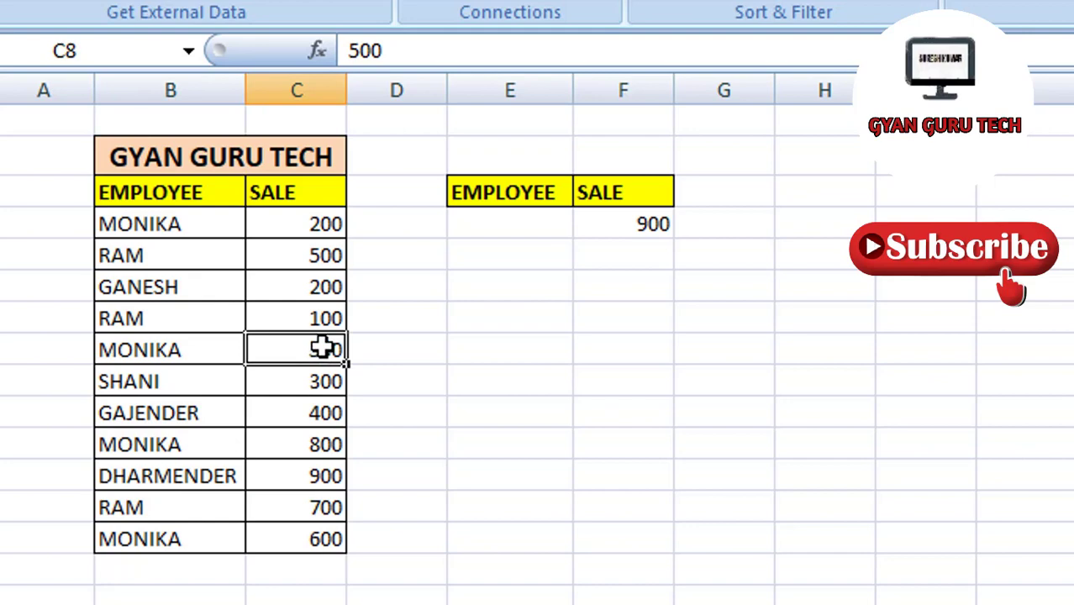
left_click(323, 541)
left_click_drag(491, 186, 652, 206)
left_click(514, 226)
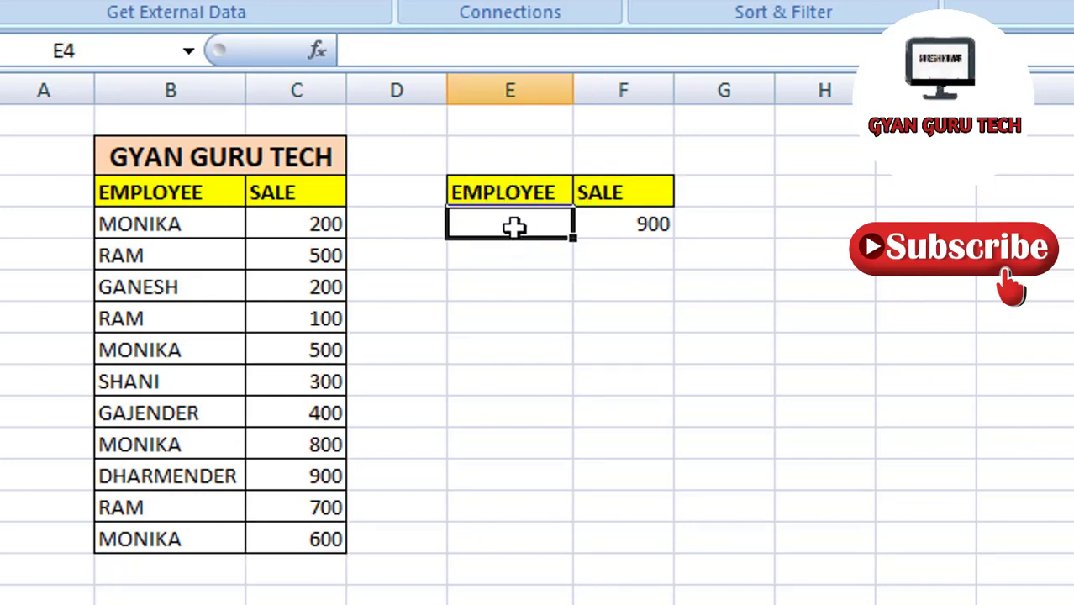
left_click(653, 224)
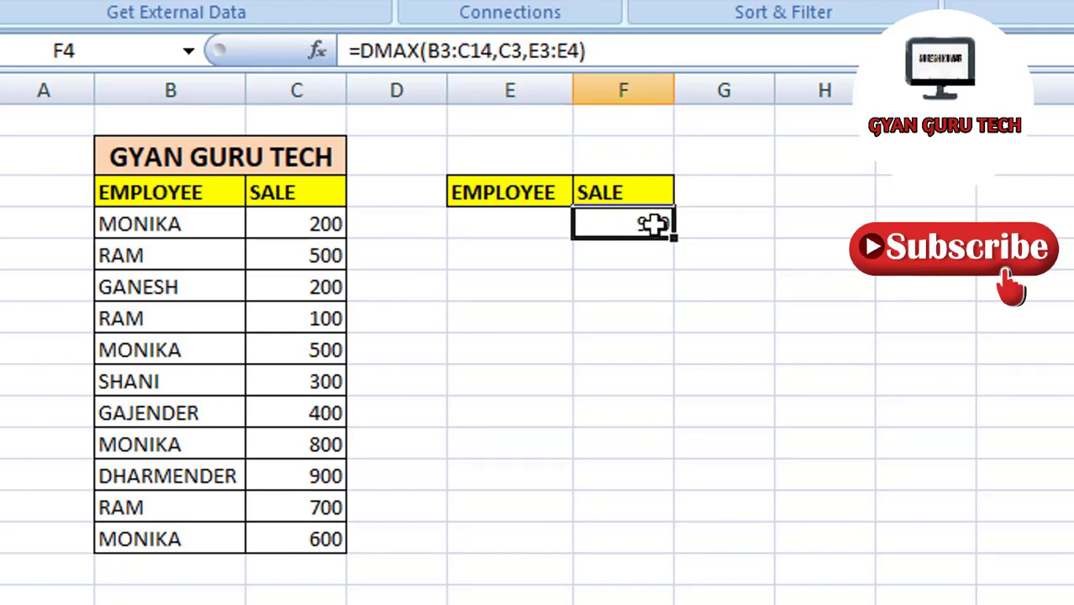
left_click(515, 223)
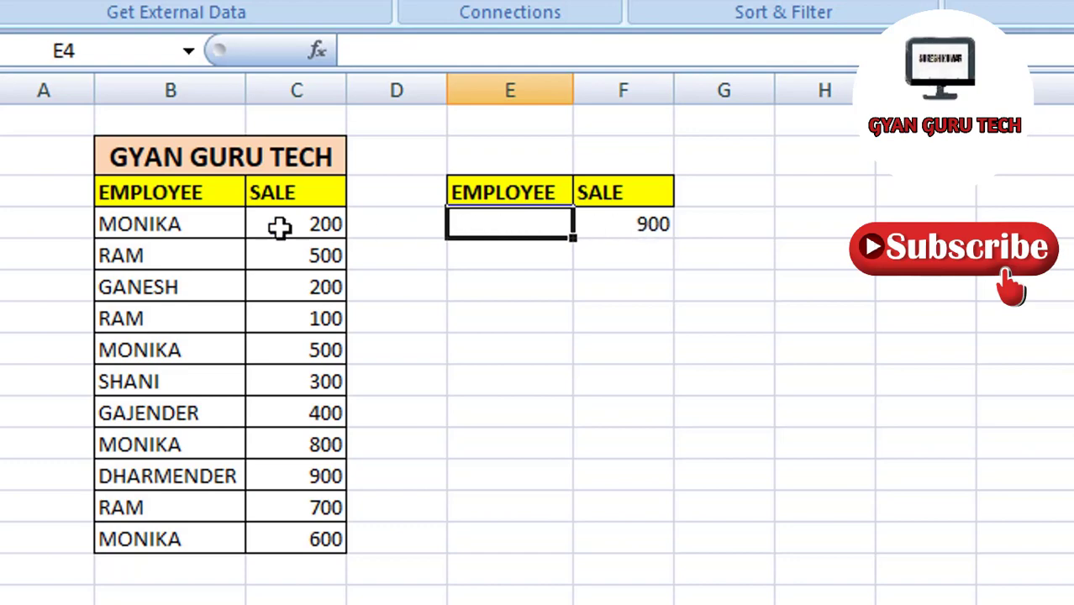
left_click(637, 222)
Enter the employee name from B4 as the criterion in E4.
left_click(479, 232)
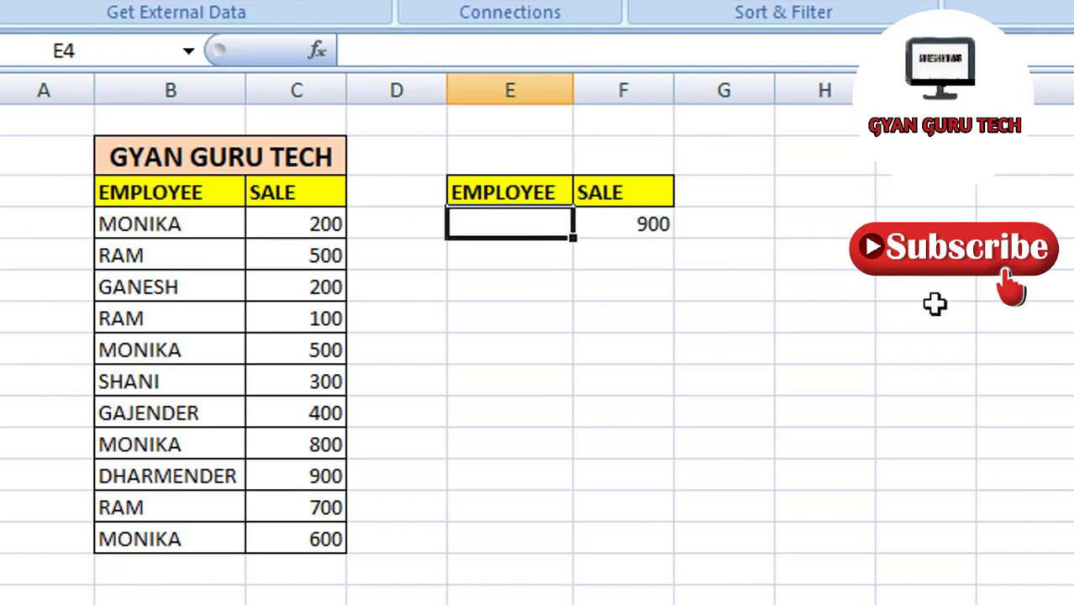
type("MON")
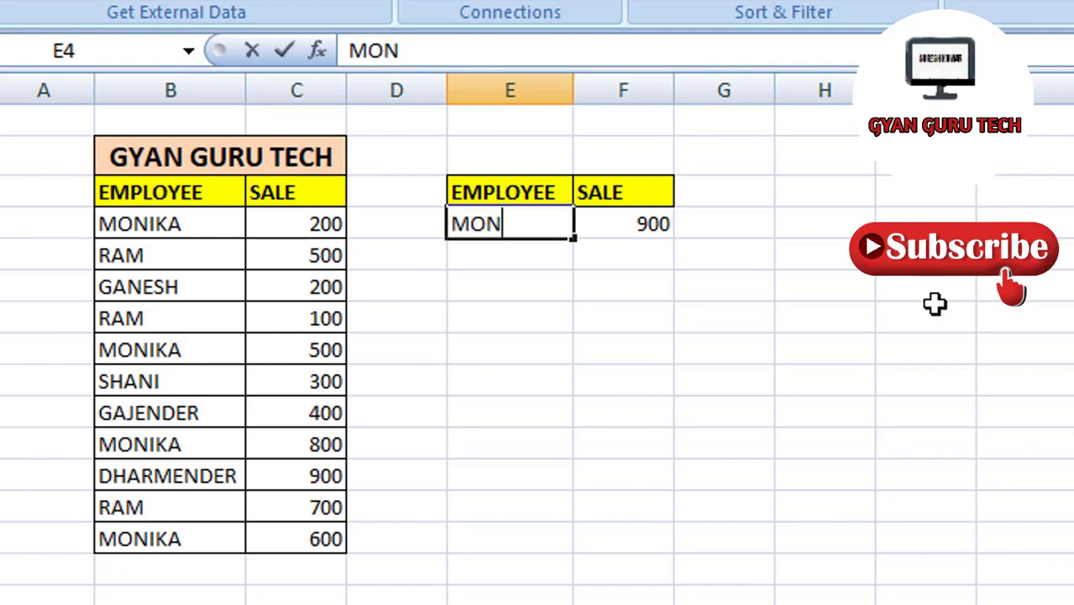
type("IKA")
key("Return")
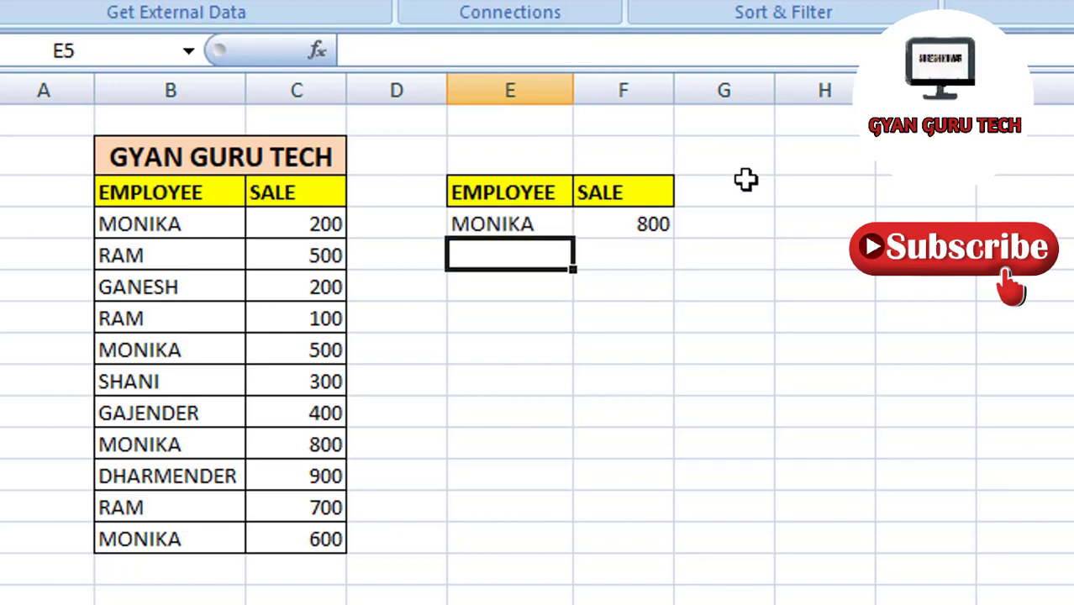
Compare the DMAX result in F4 with each sale listed for the employee named in E4.
left_click(484, 223)
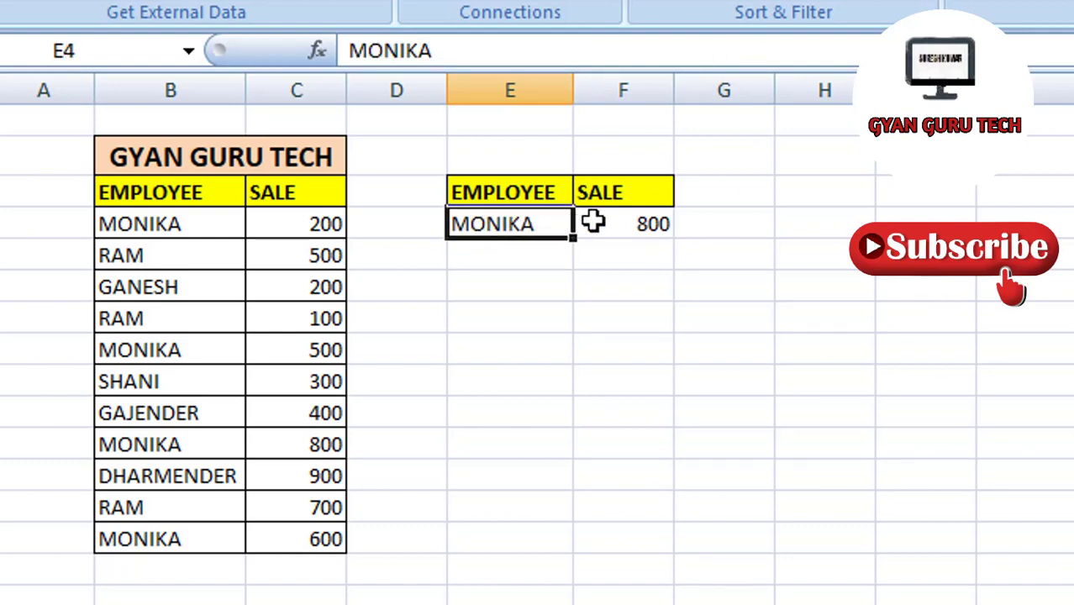
left_click(643, 231)
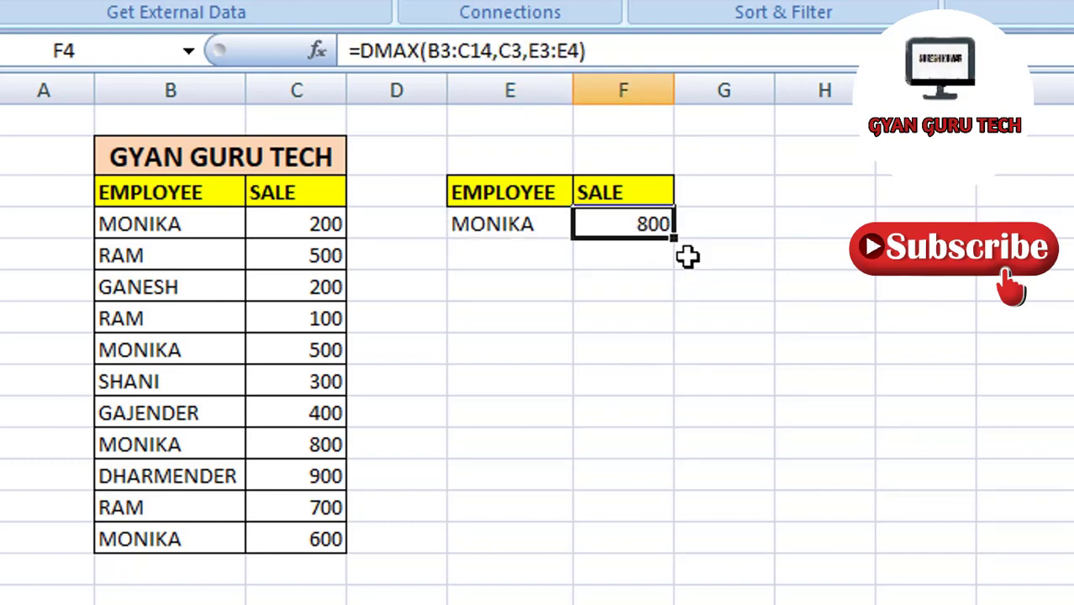
left_click(327, 226)
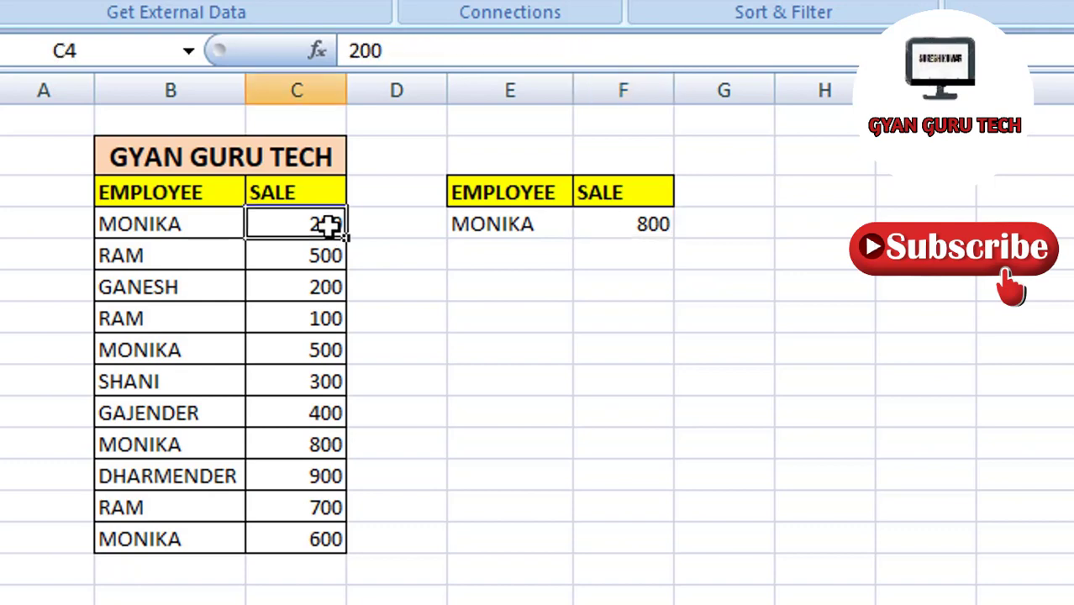
left_click(319, 353)
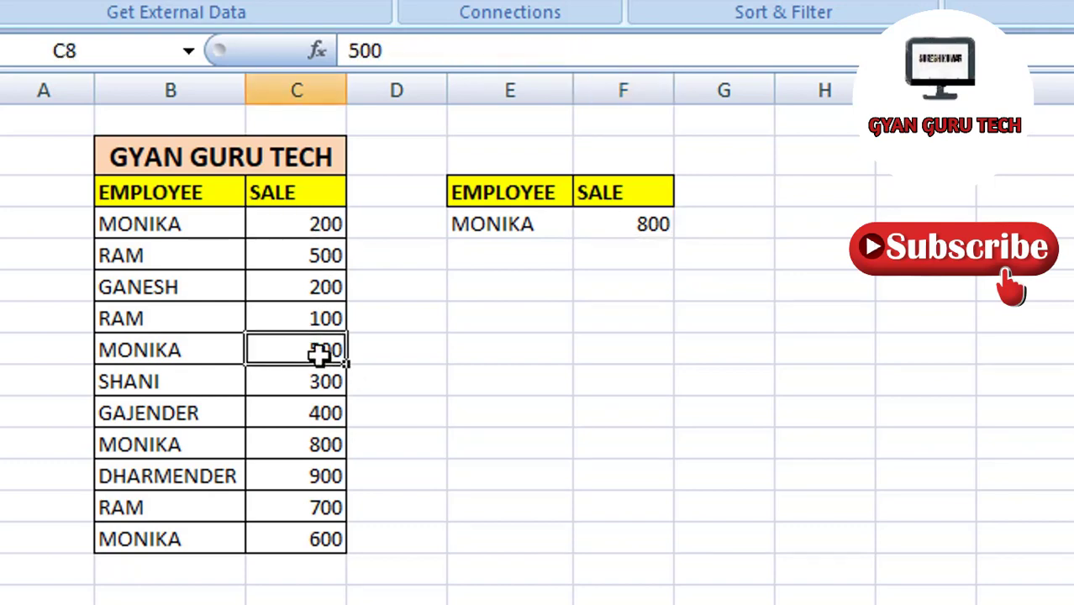
left_click(319, 448)
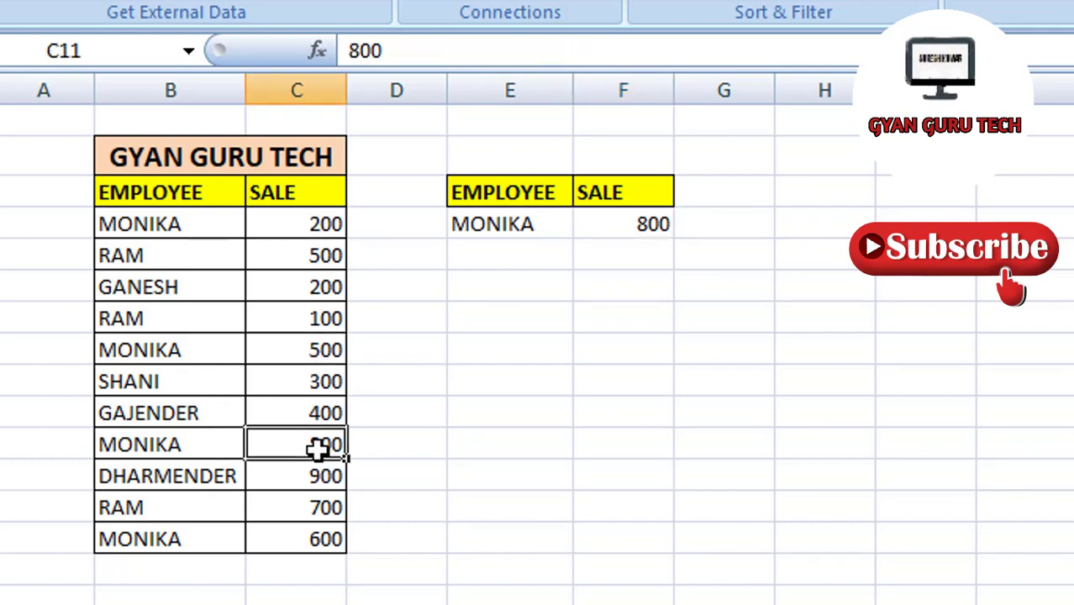
left_click(321, 540)
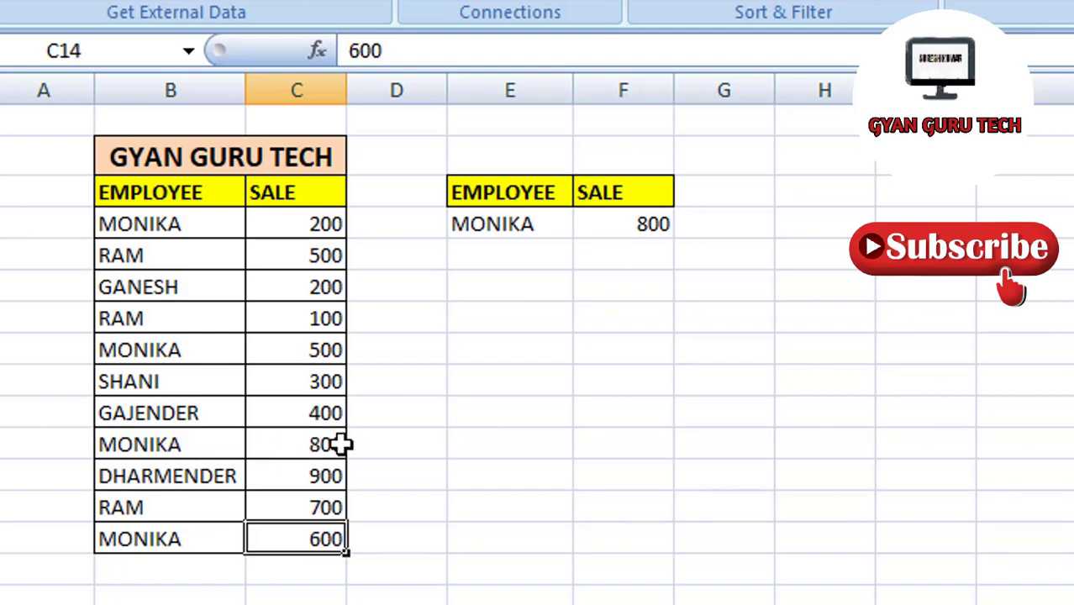
left_click(341, 445)
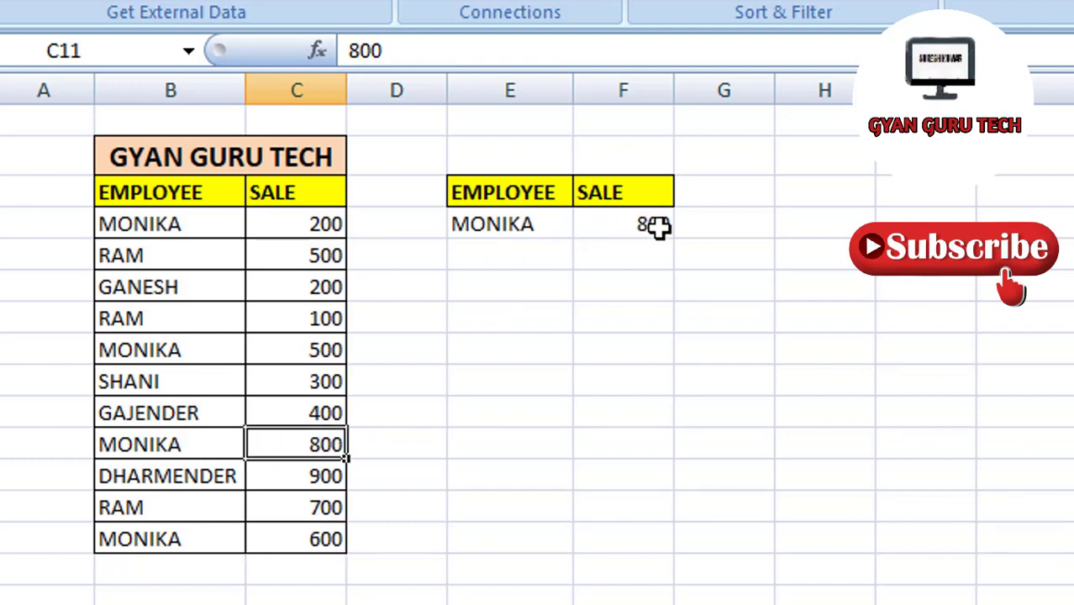
Replace the criterion in E4 with the employee name from B5.
left_click(468, 224)
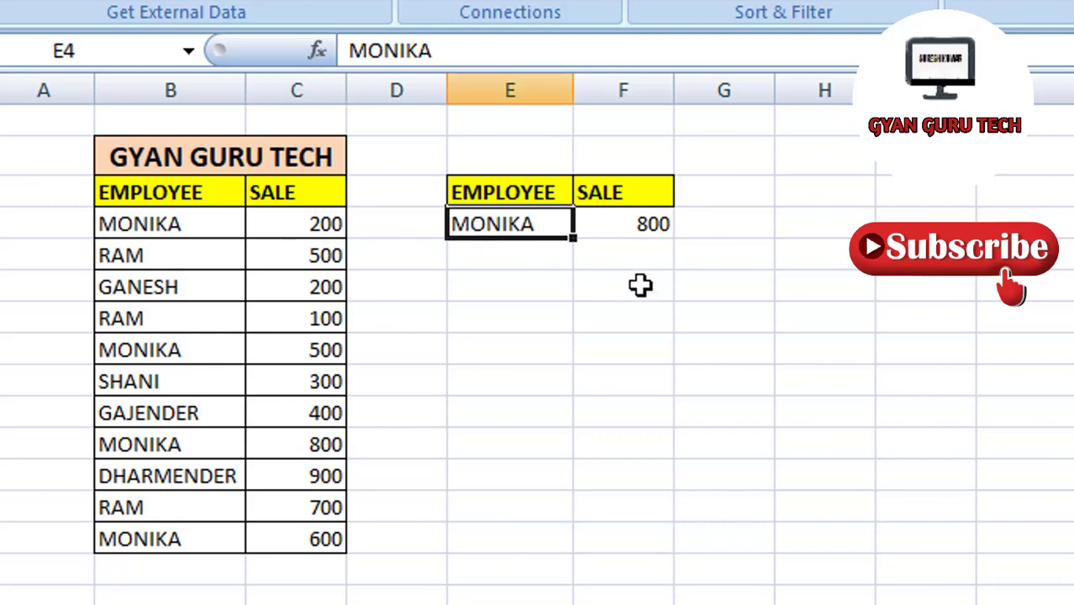
type("RAM")
key("Return")
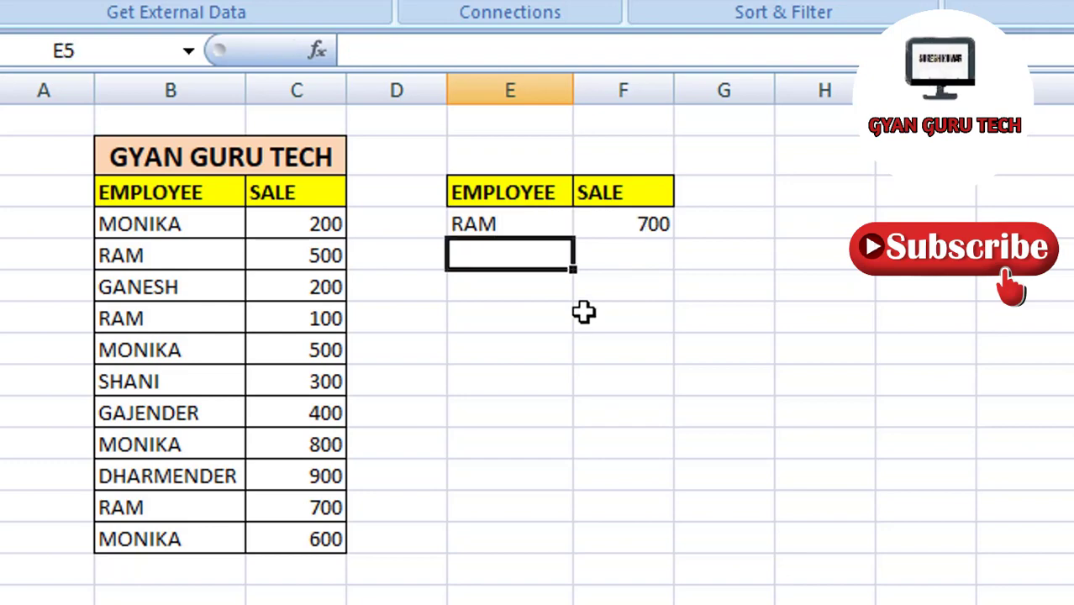
Check the DMAX result in F4 for the new criterion against that employee's sales in the table.
left_click(487, 223)
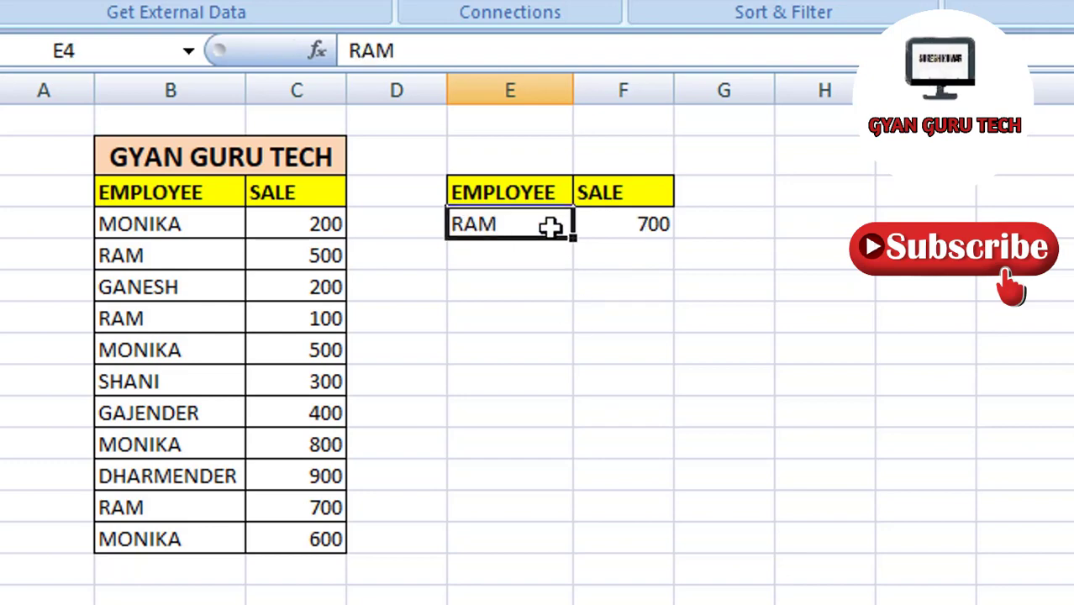
left_click(642, 227)
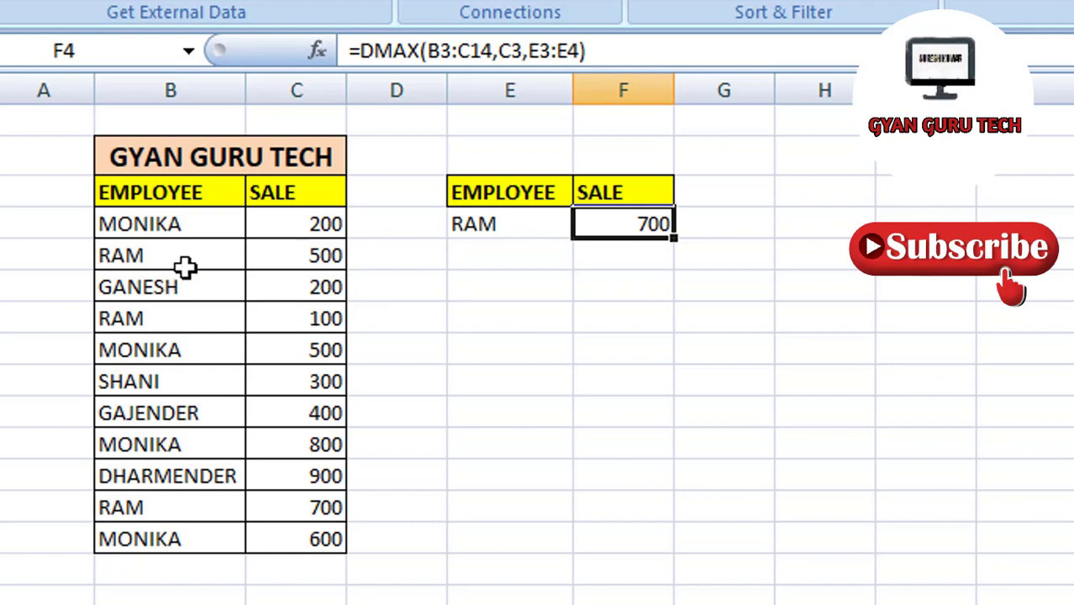
left_click(319, 256)
left_click(319, 320)
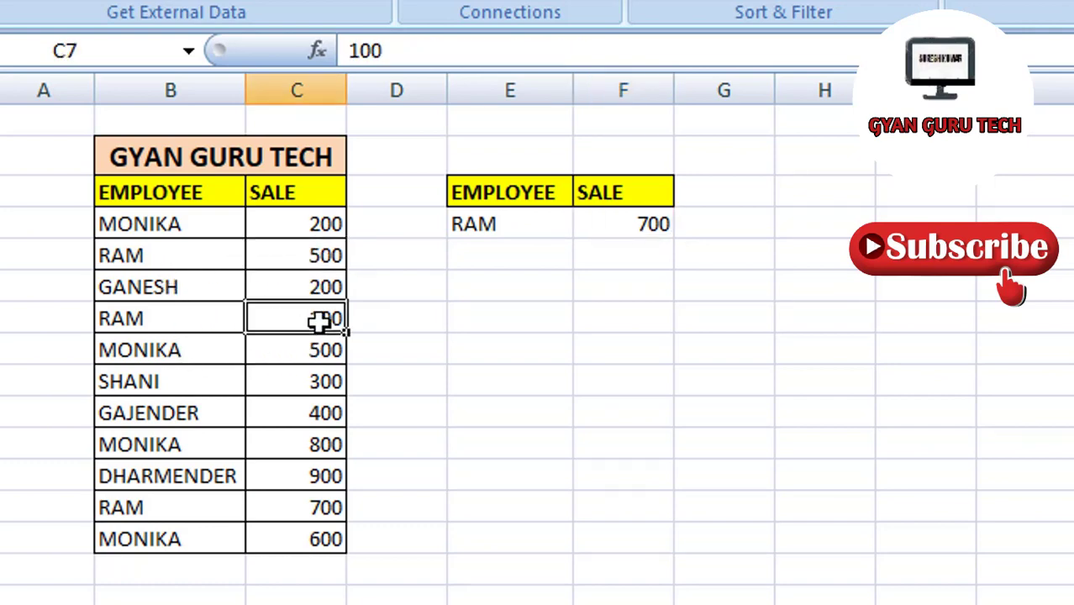
left_click(319, 508)
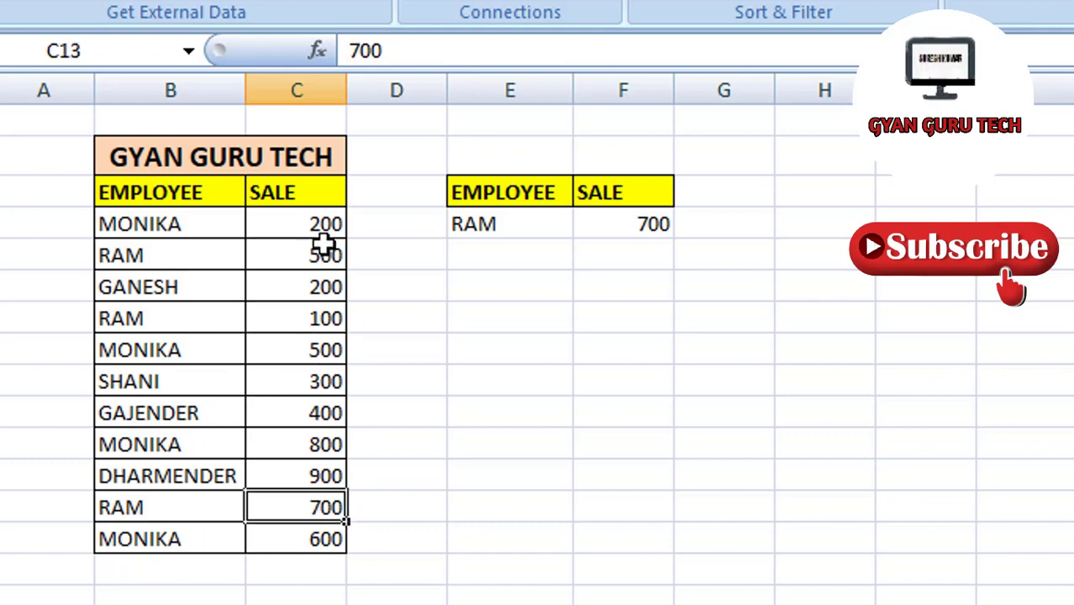
left_click_drag(318, 223, 302, 383)
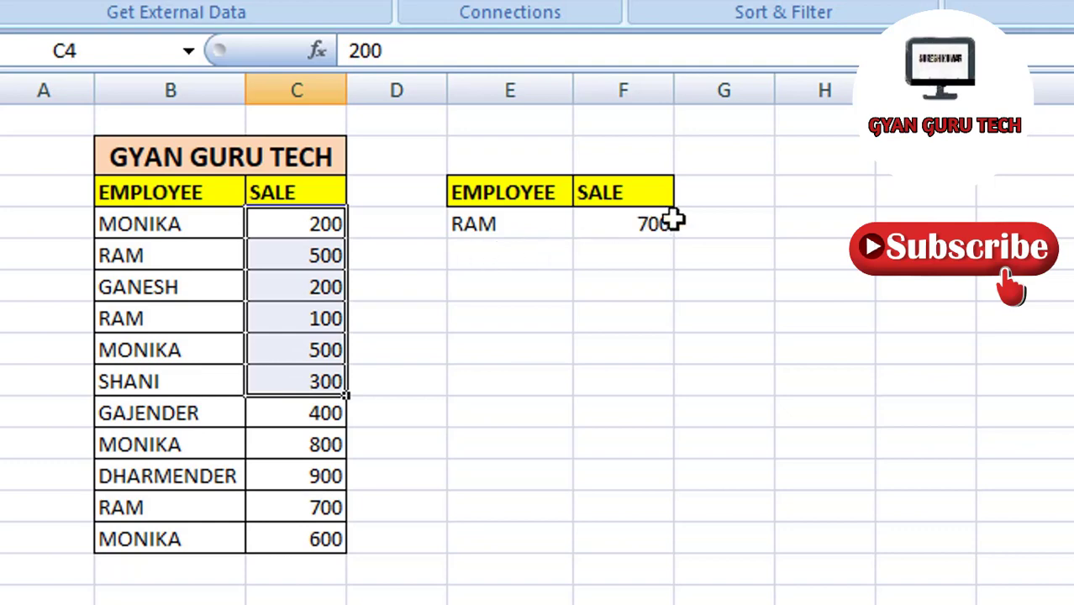
left_click(635, 225)
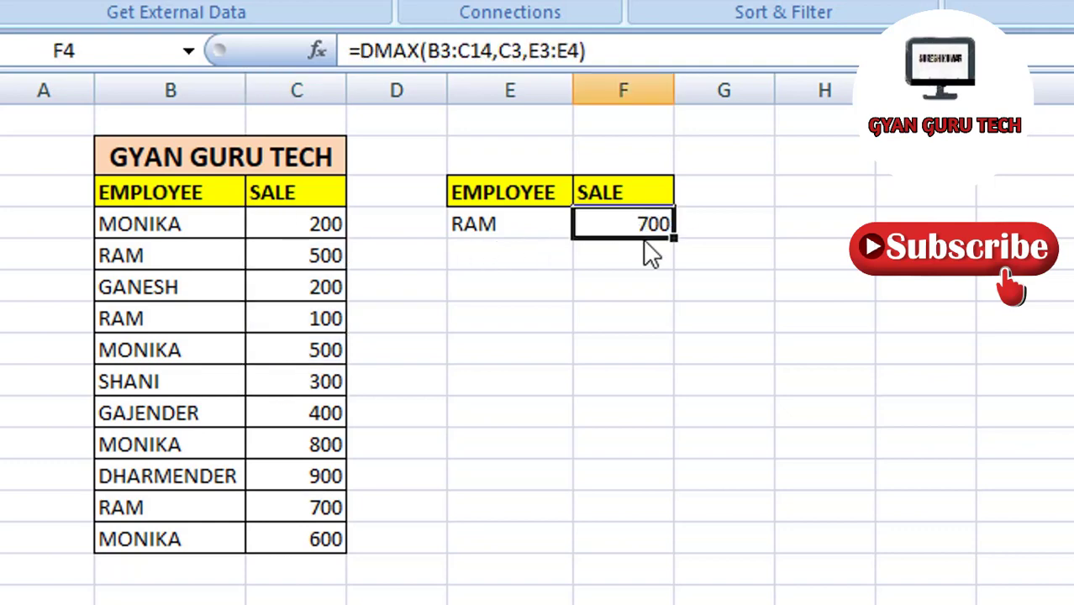
Clear the employee criterion and the DMAX formula from E4:F4.
left_click(473, 320)
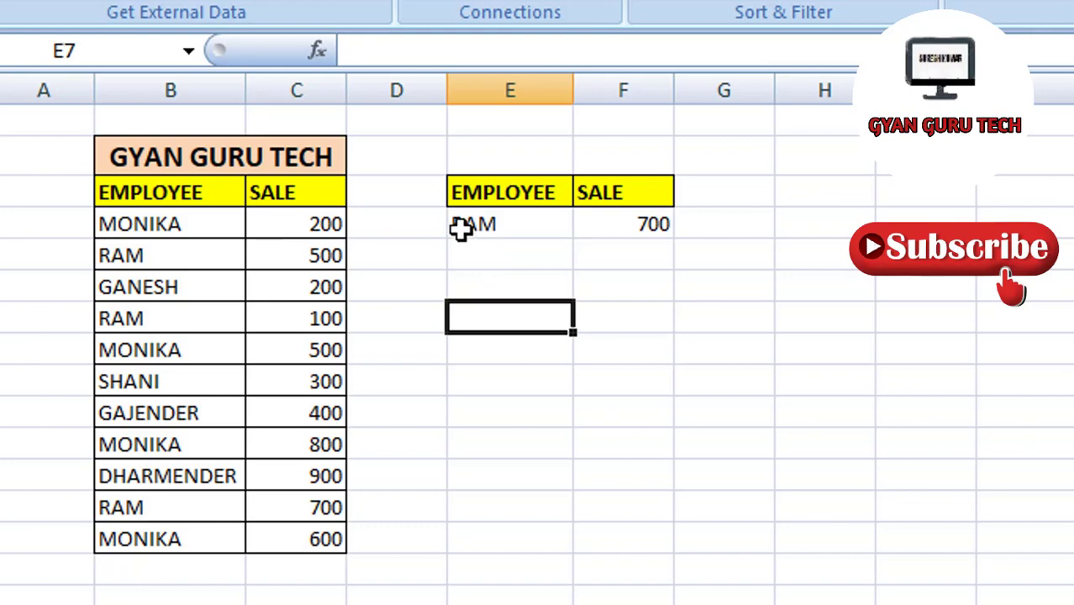
left_click_drag(461, 229, 603, 211)
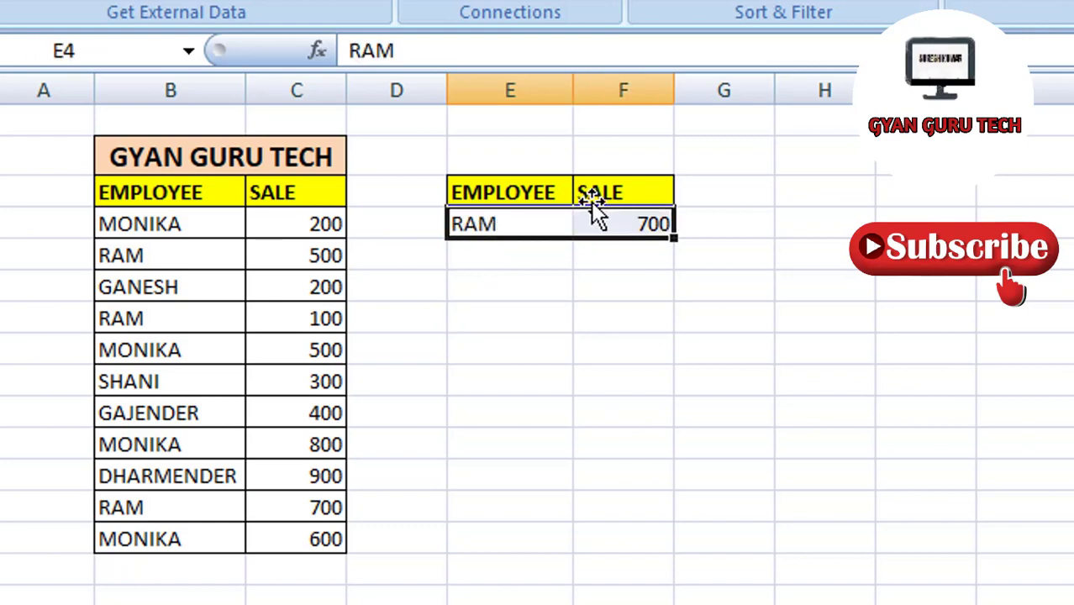
key("Delete")
Start a DMAX formula in F4 with the table range B3:C14 as the database.
left_click(600, 223)
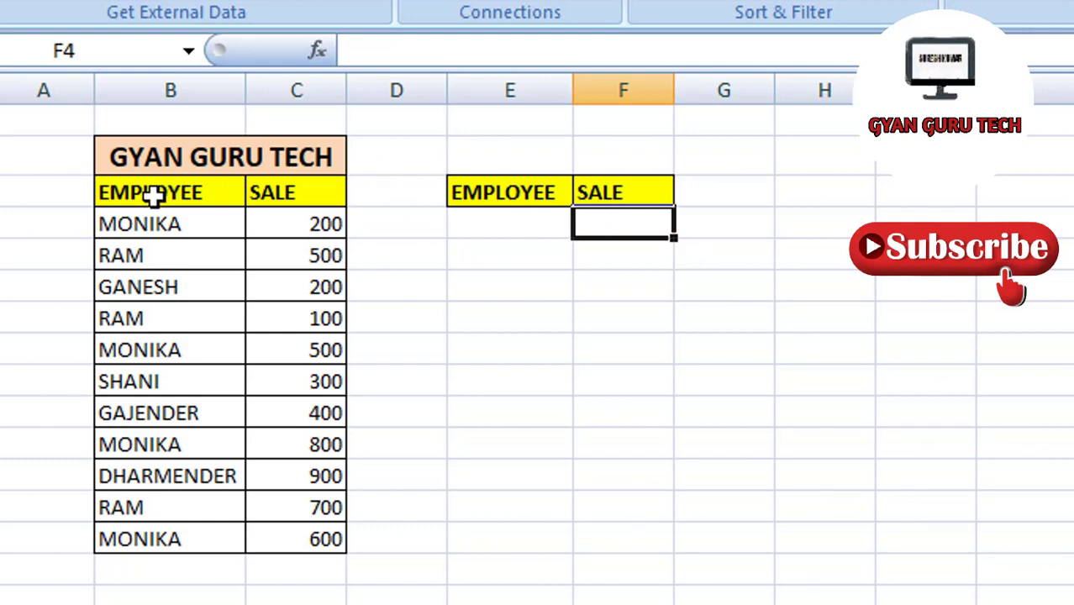
left_click_drag(158, 193, 262, 194)
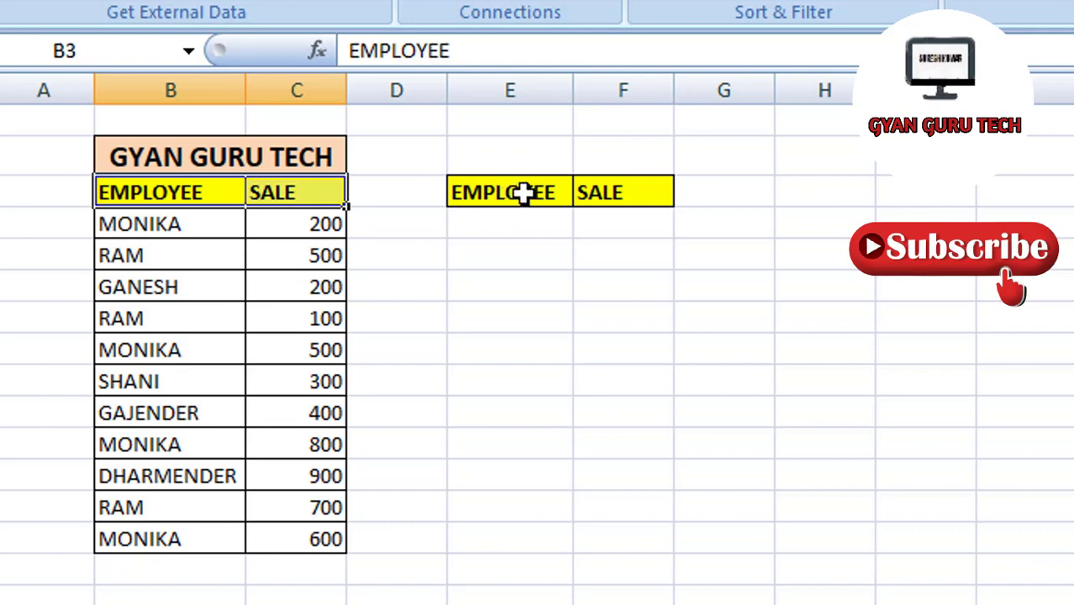
left_click(604, 224)
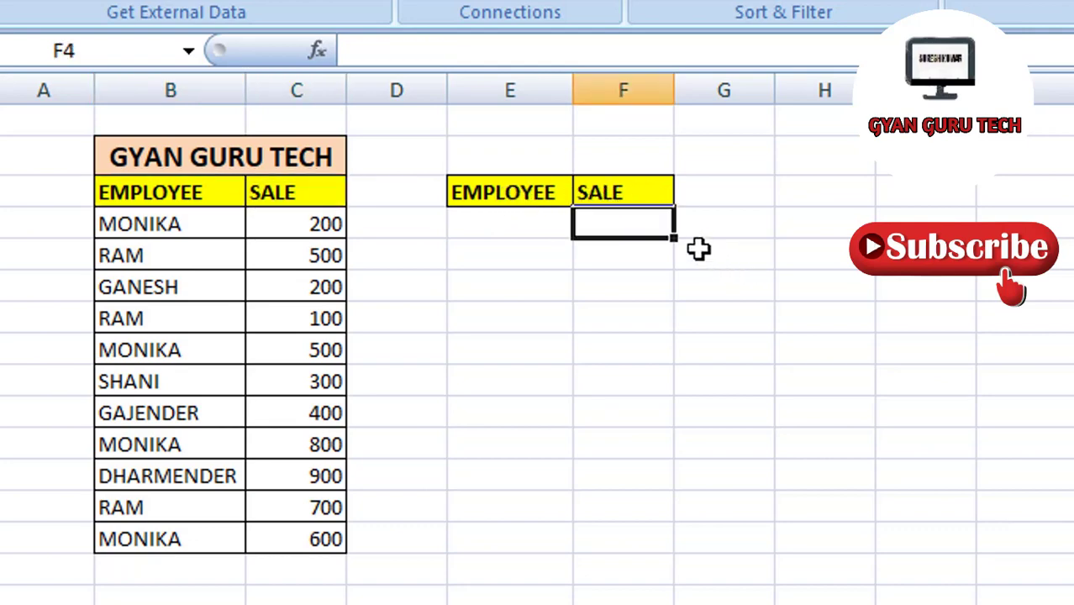
type("=")
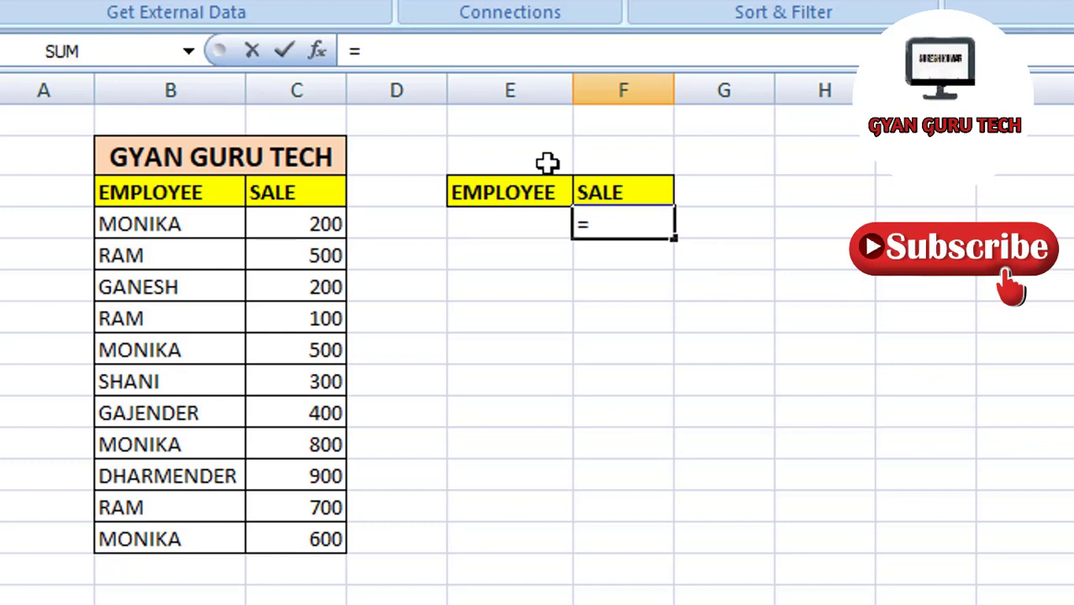
type("DMA")
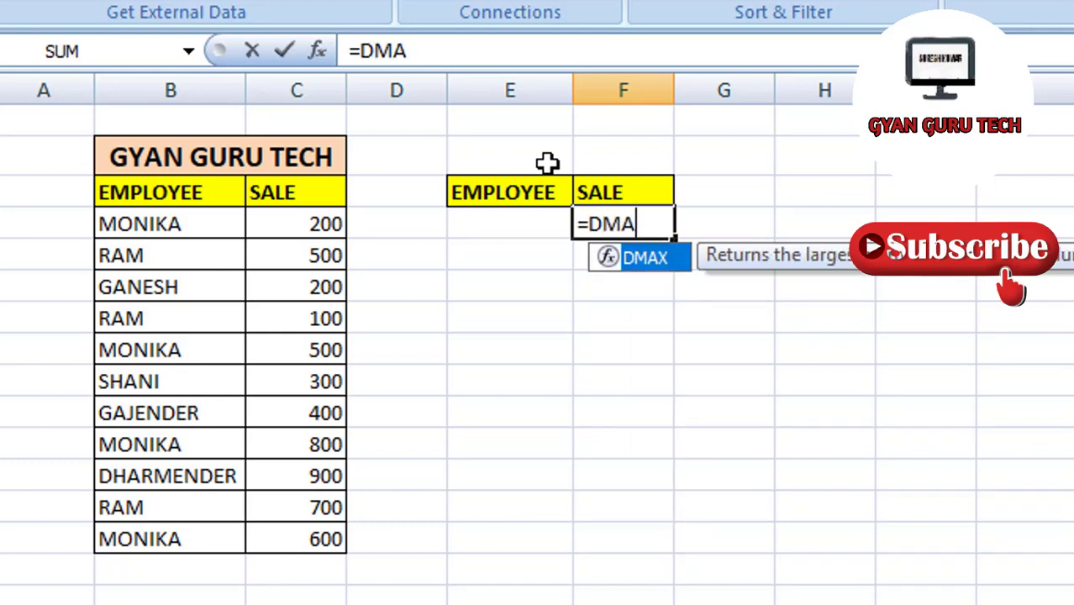
key("Tab")
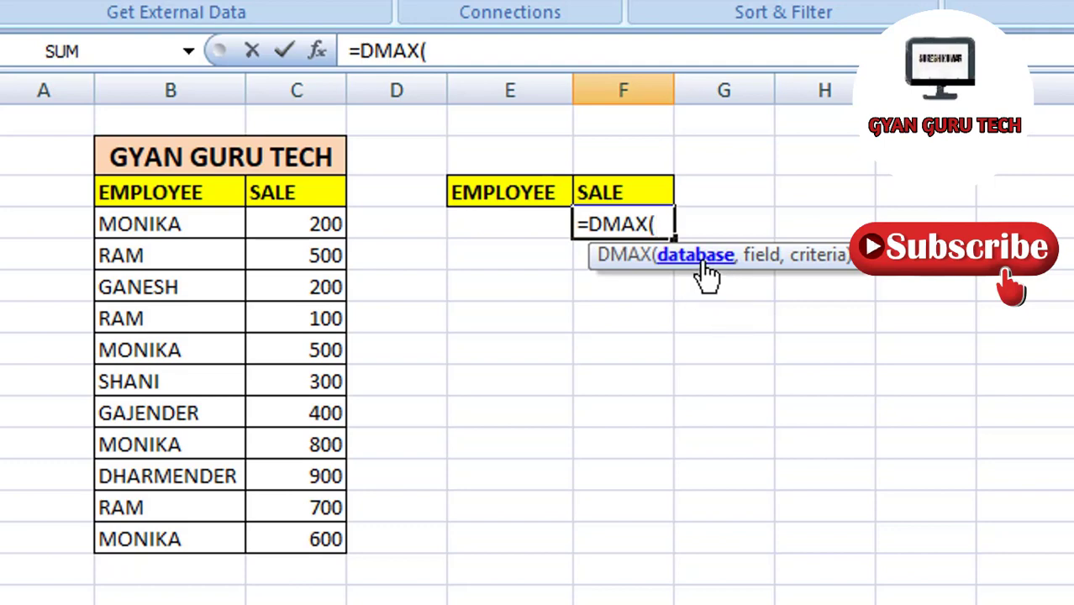
left_click(124, 199)
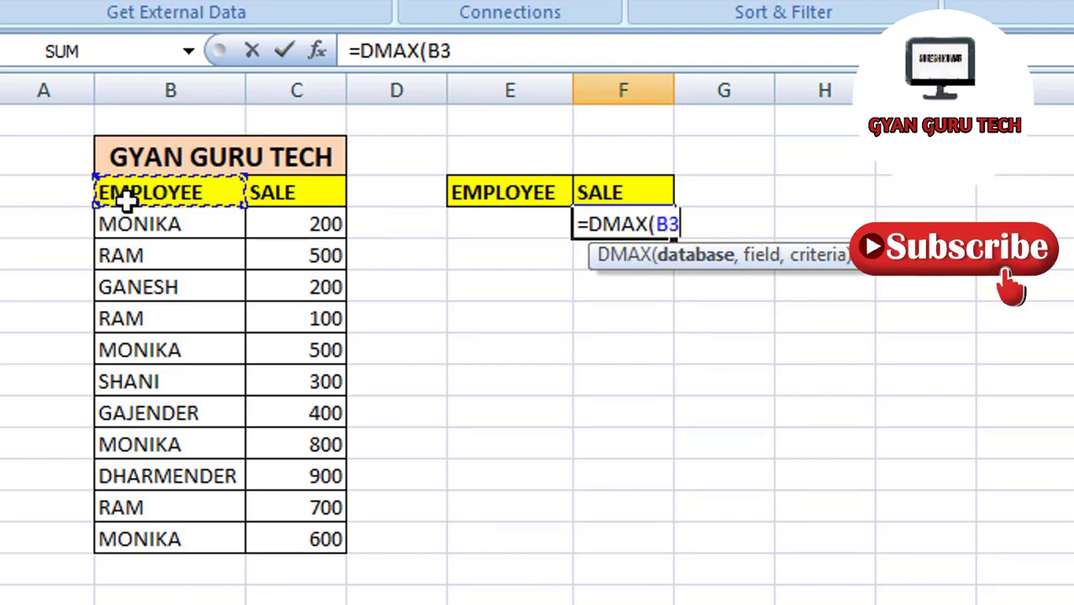
left_click_drag(124, 198, 328, 537)
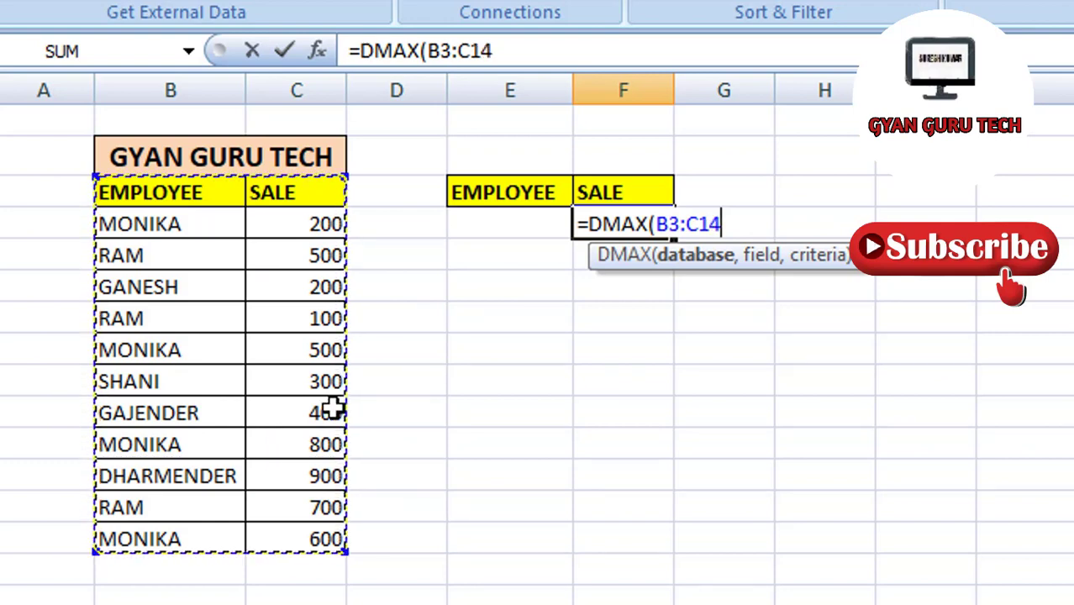
type(",")
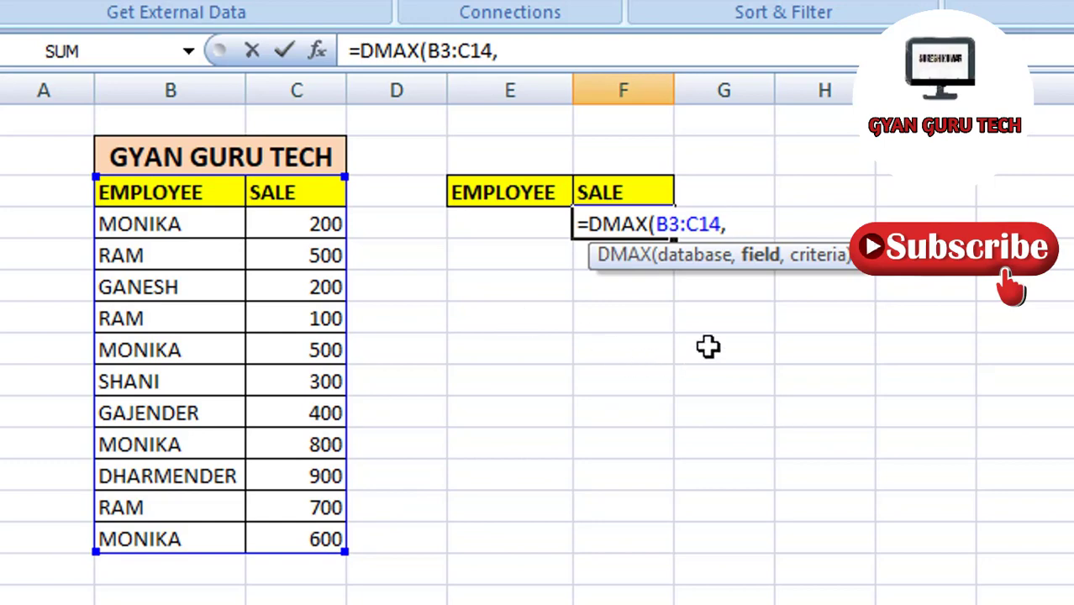
Complete the DMAX formula in F4 with C3 as the field and E3:E4 as the criteria.
left_click(296, 192)
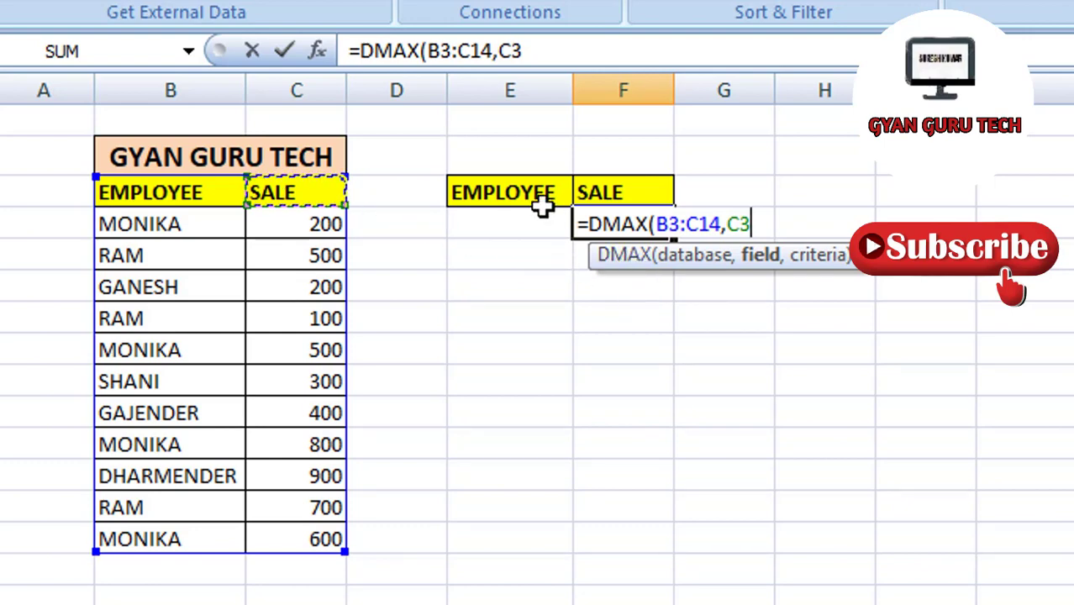
type(",")
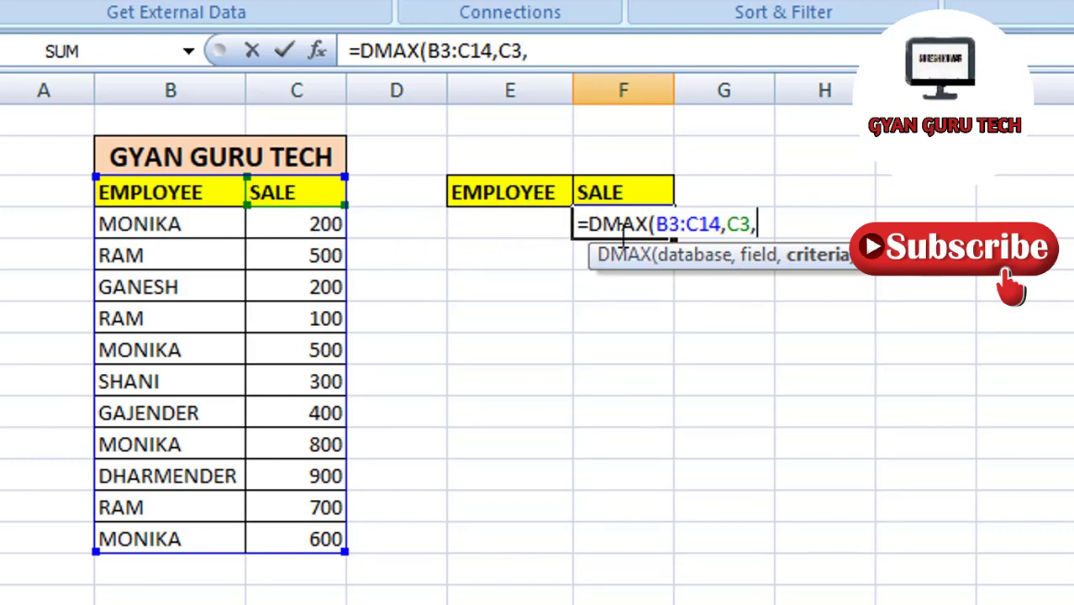
left_click(500, 192)
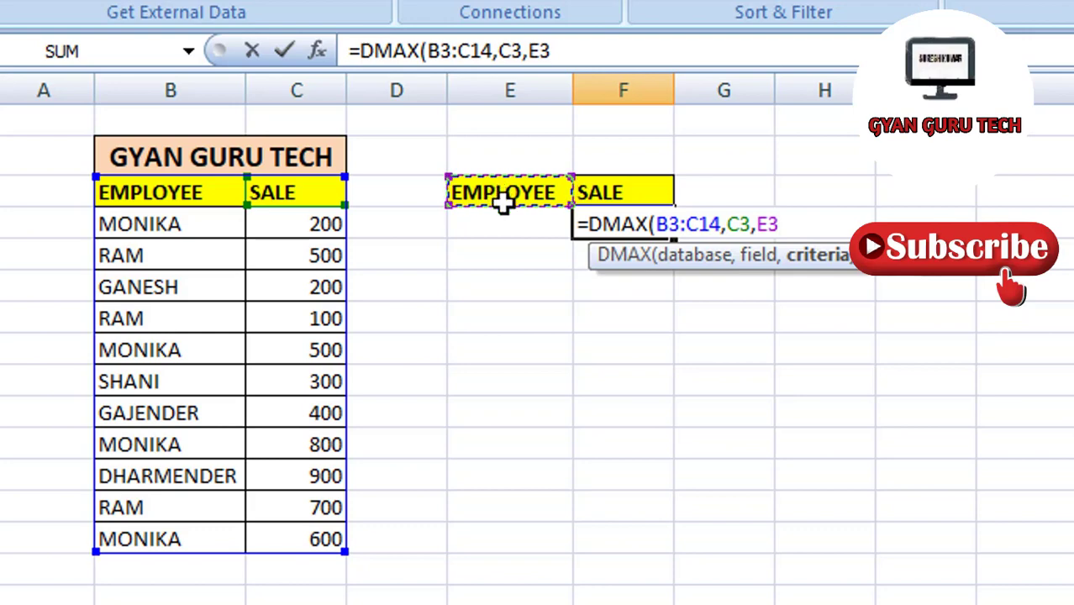
left_click_drag(501, 204, 505, 219)
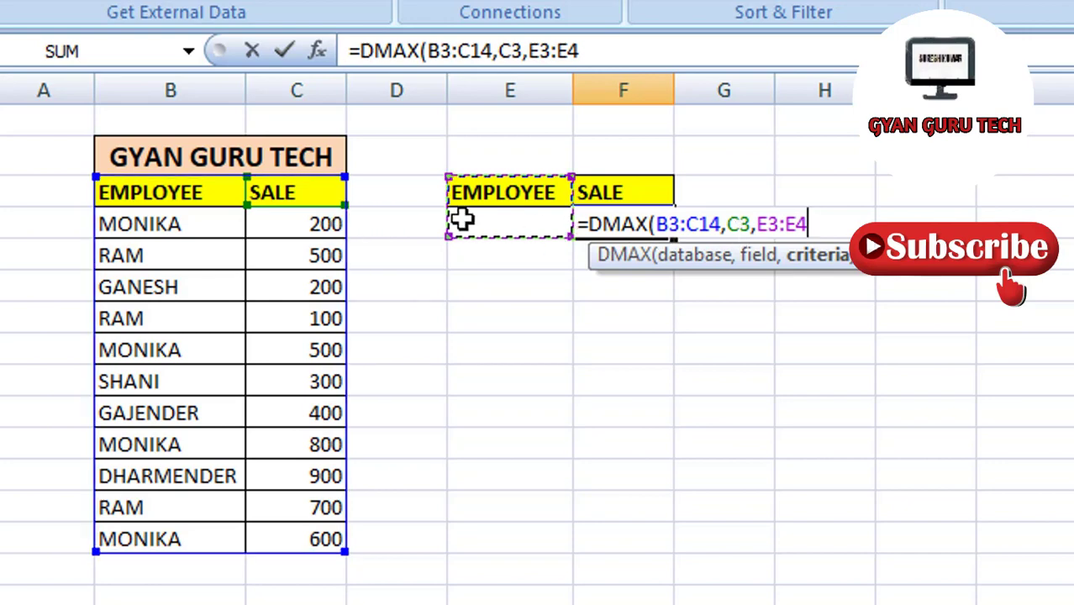
type(")")
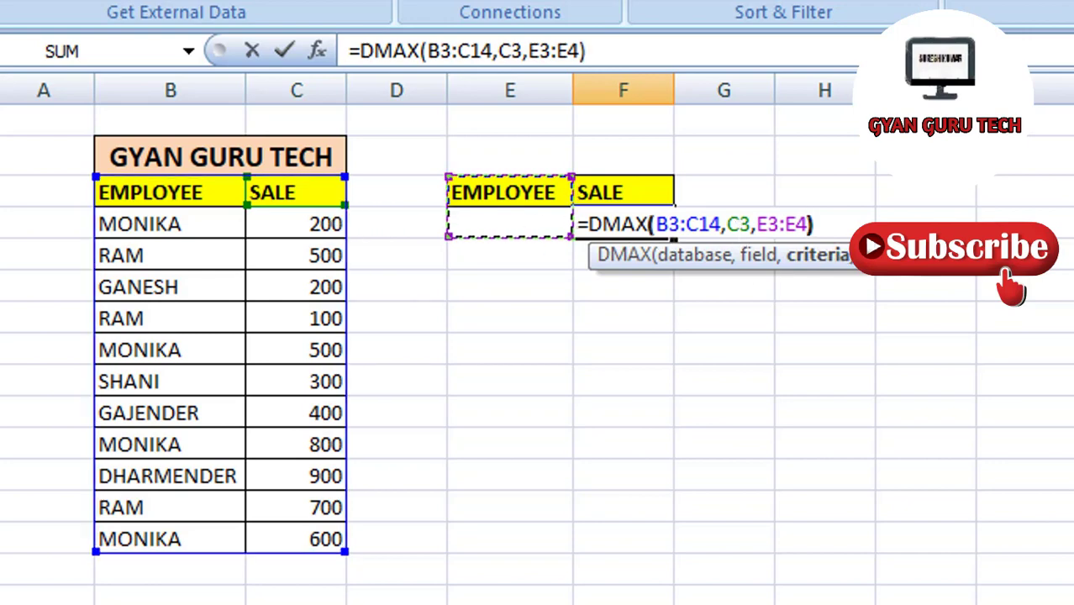
key("Return")
Compare the DMAX result for the empty criterion in E4 with the highest sale in the table.
left_click(508, 223)
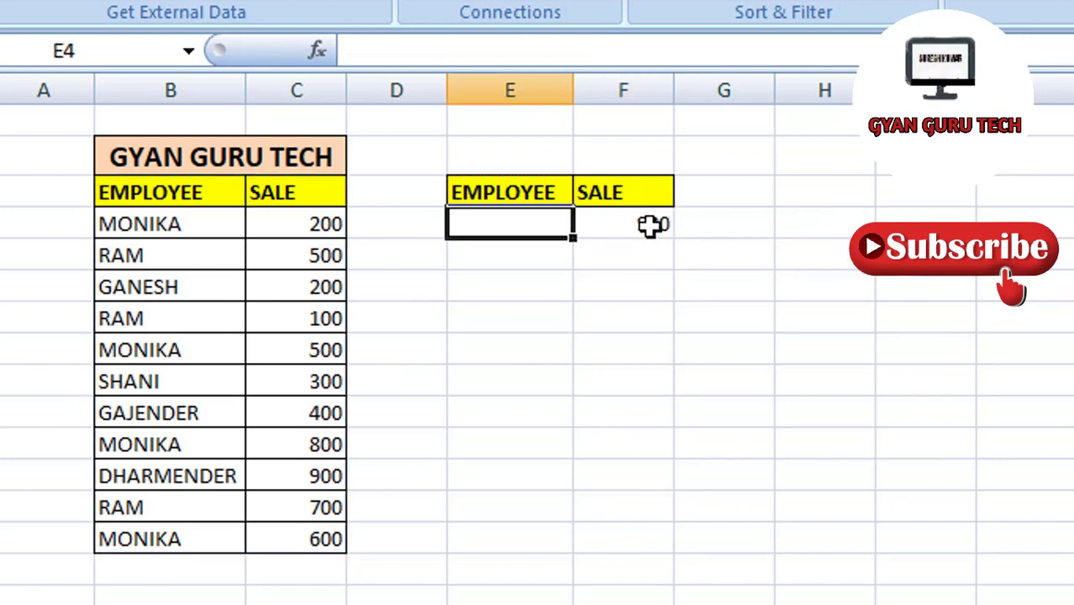
left_click(582, 239)
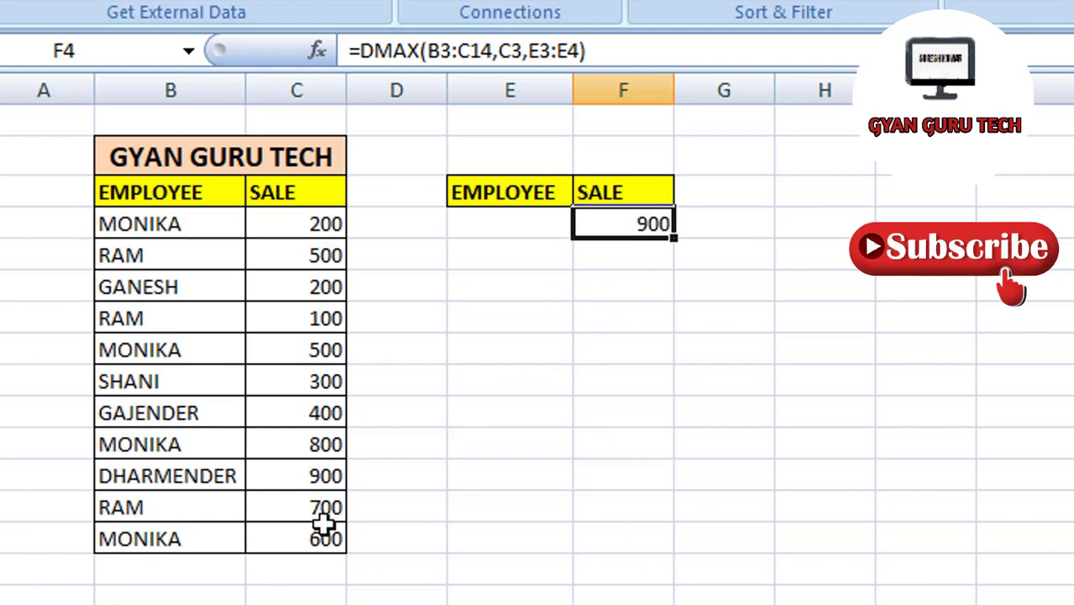
left_click(326, 476)
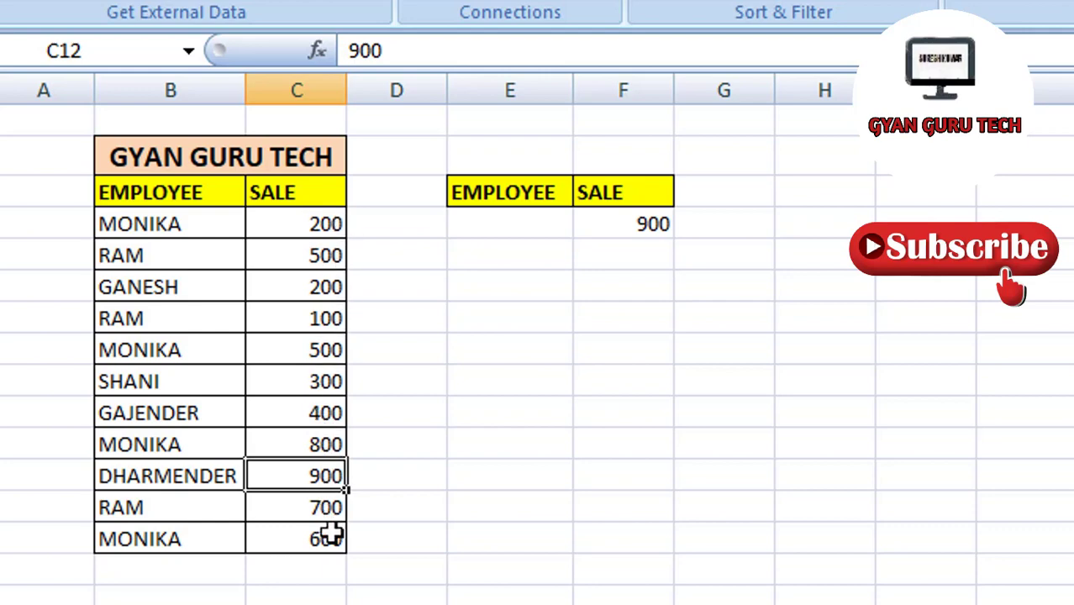
Enter the employee name from B6 as the criterion in E4 and check the DMAX result against that employee's row.
left_click(514, 221)
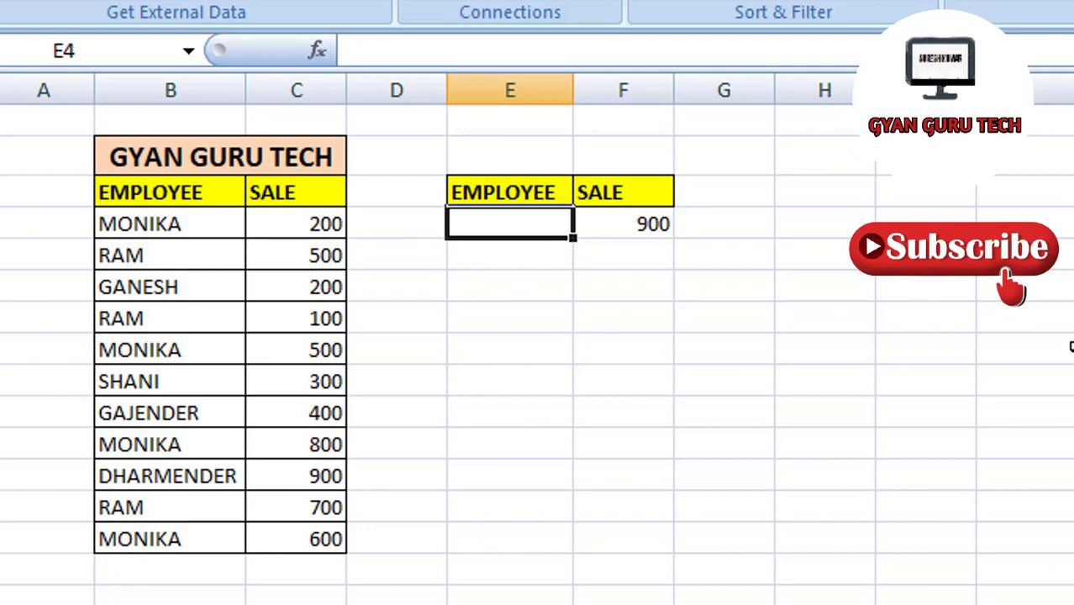
type("GANESH")
key("Return")
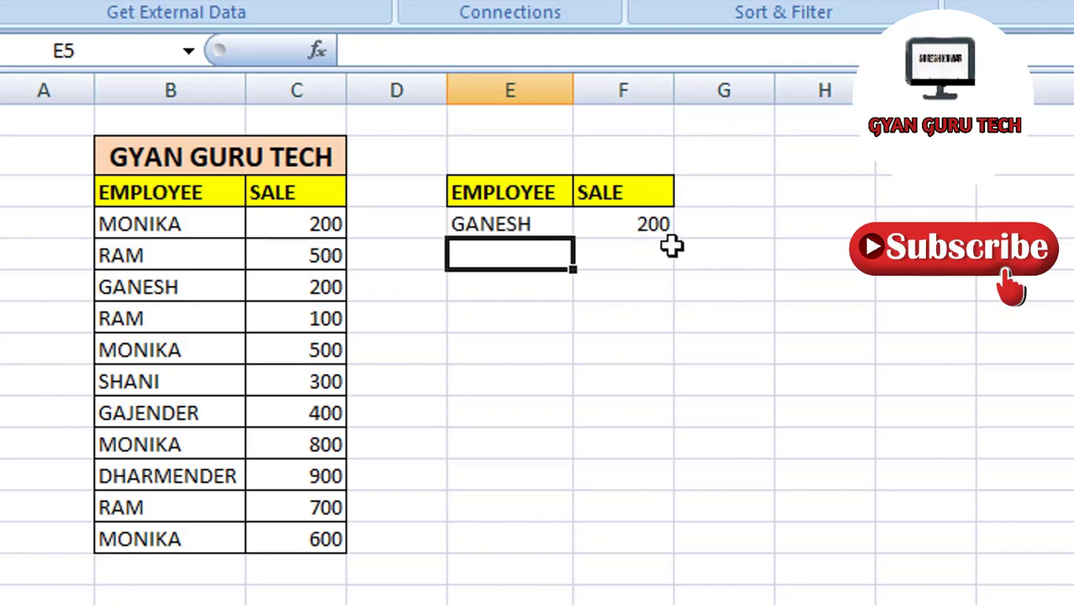
left_click(645, 226)
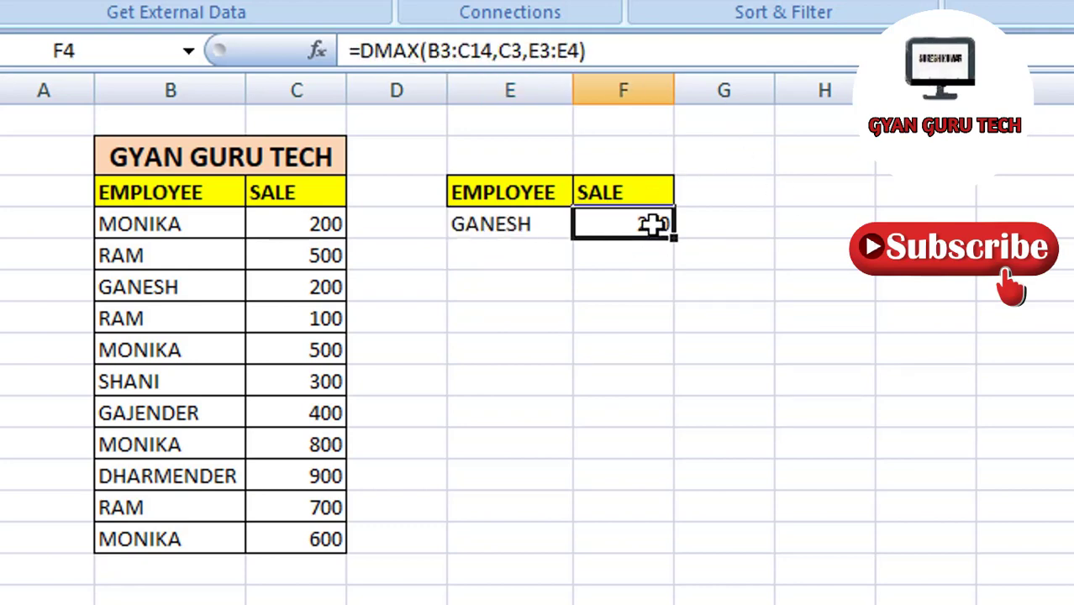
left_click(125, 288)
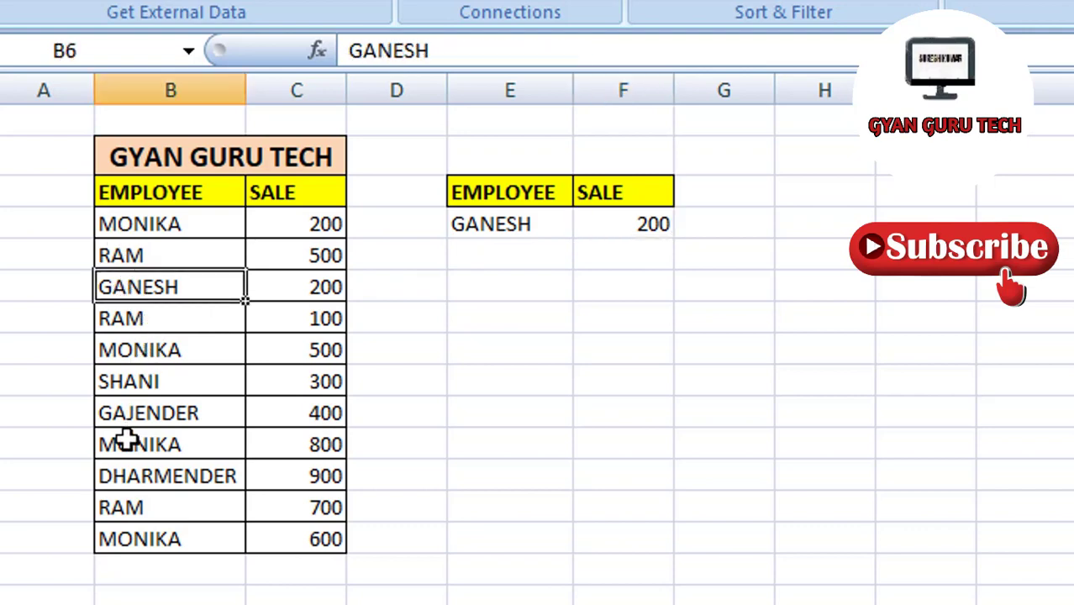
Change the employee in B7 to the name used in E4 and set the sale in C7 to 1000.
left_click(140, 322)
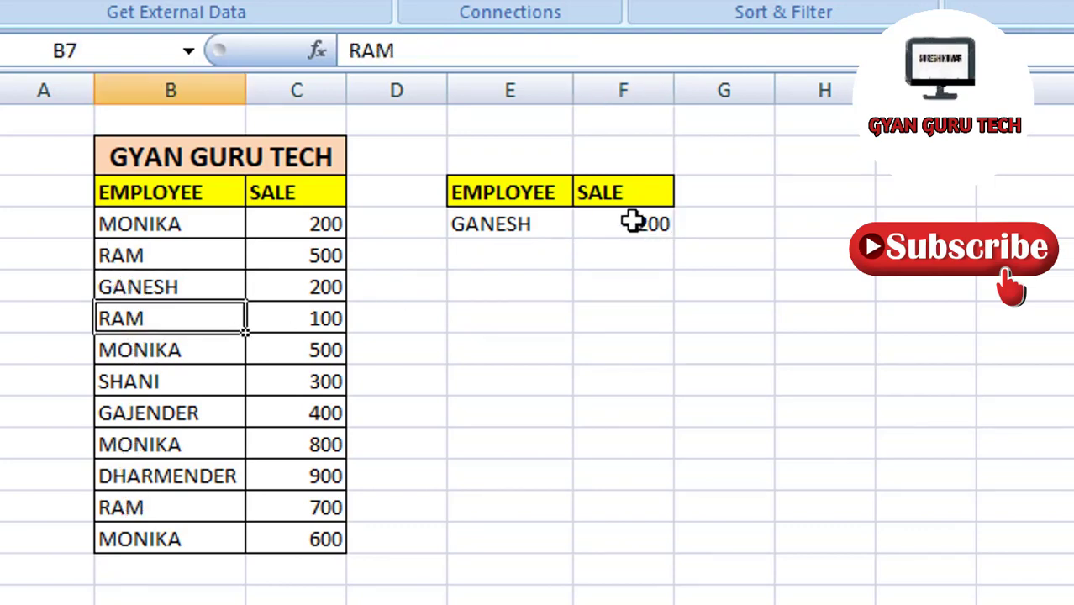
type("GANESH")
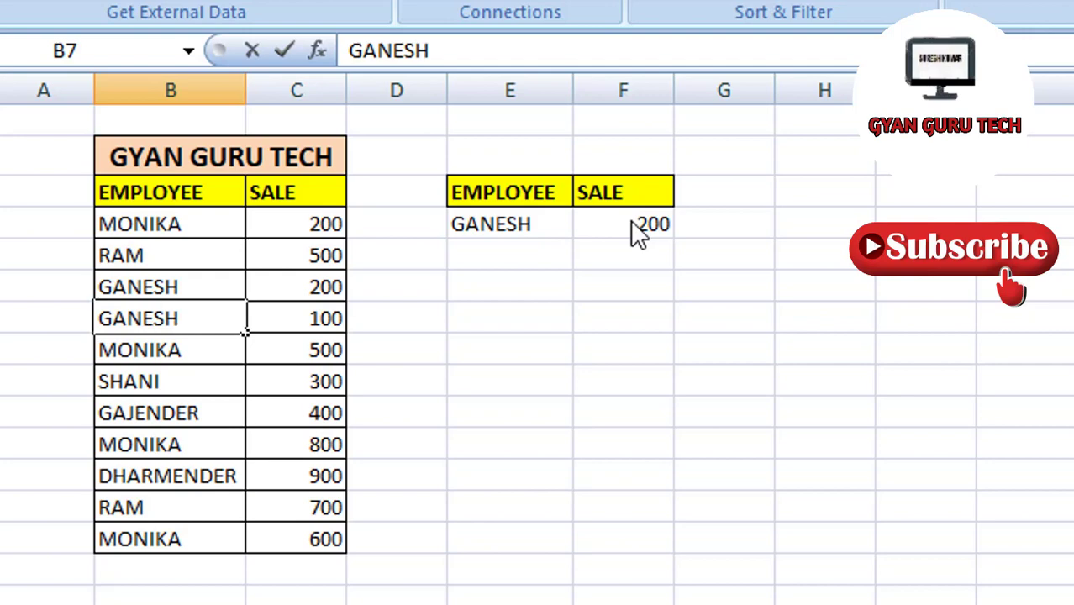
left_click(316, 321)
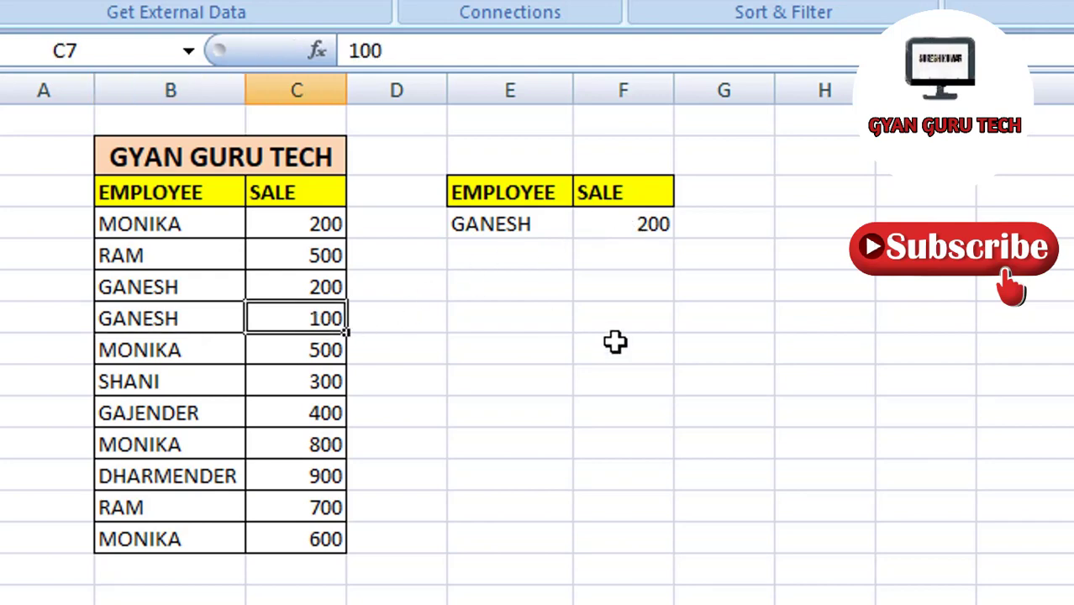
type("1000")
key("Return")
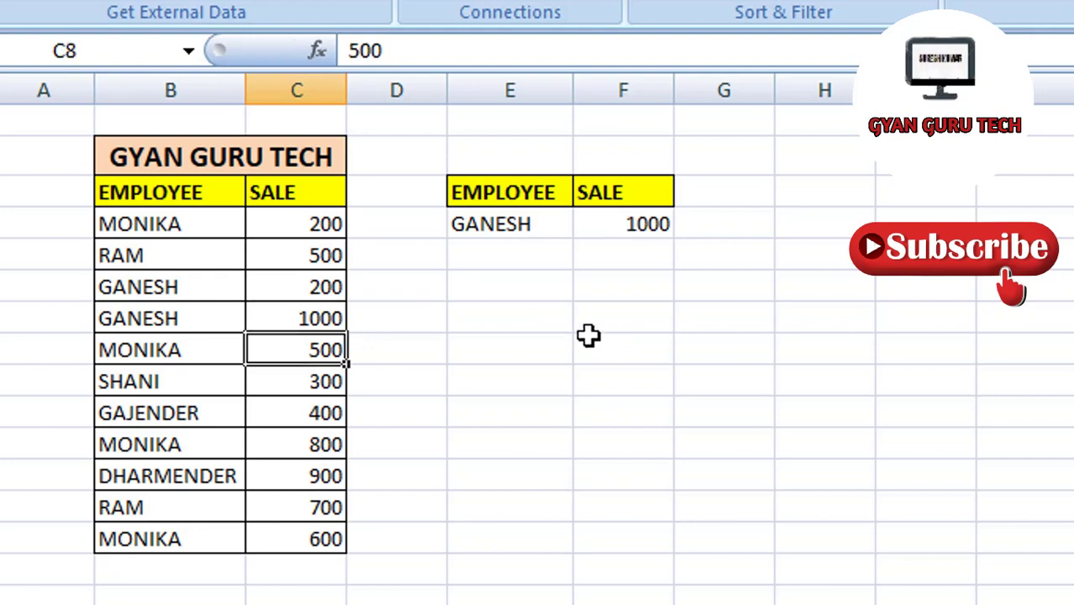
Check the DMAX formula in F4 and clear the contents of E4:G5, including the employee criterion.
left_click(617, 223)
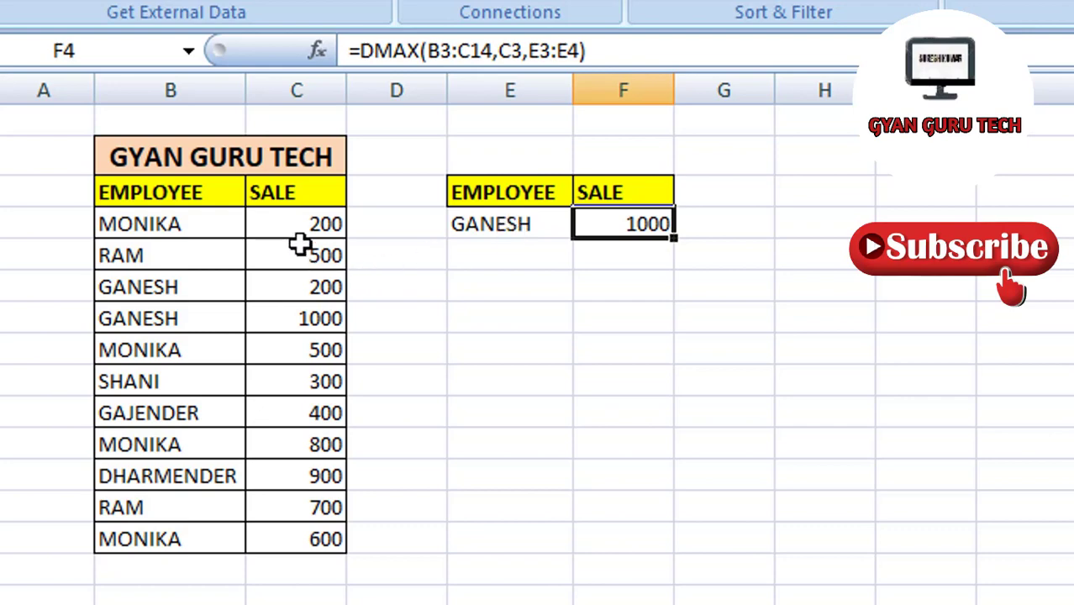
left_click_drag(471, 227, 664, 238)
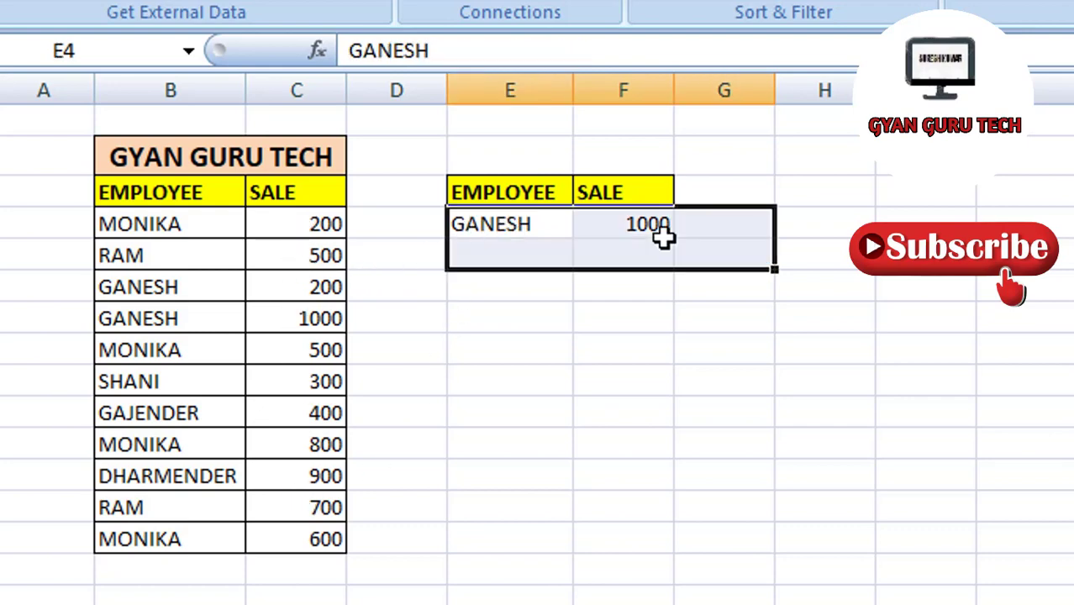
key("Delete")
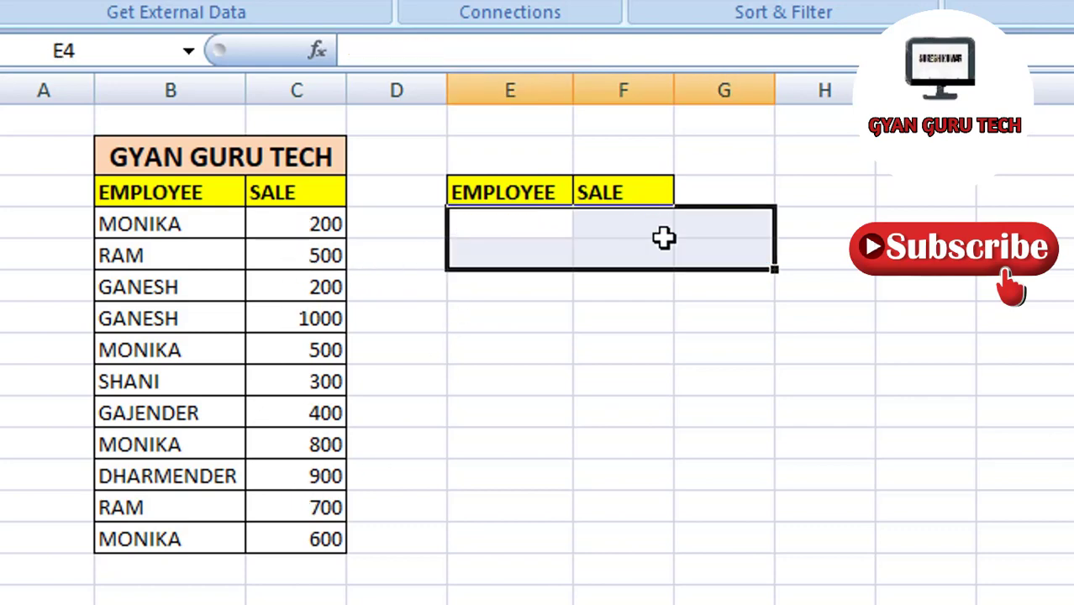
Enter the formula =DMIN(B3:C14,C3,E3:E4) in F4 to return the lowest sale for the criteria range.
left_click(651, 233)
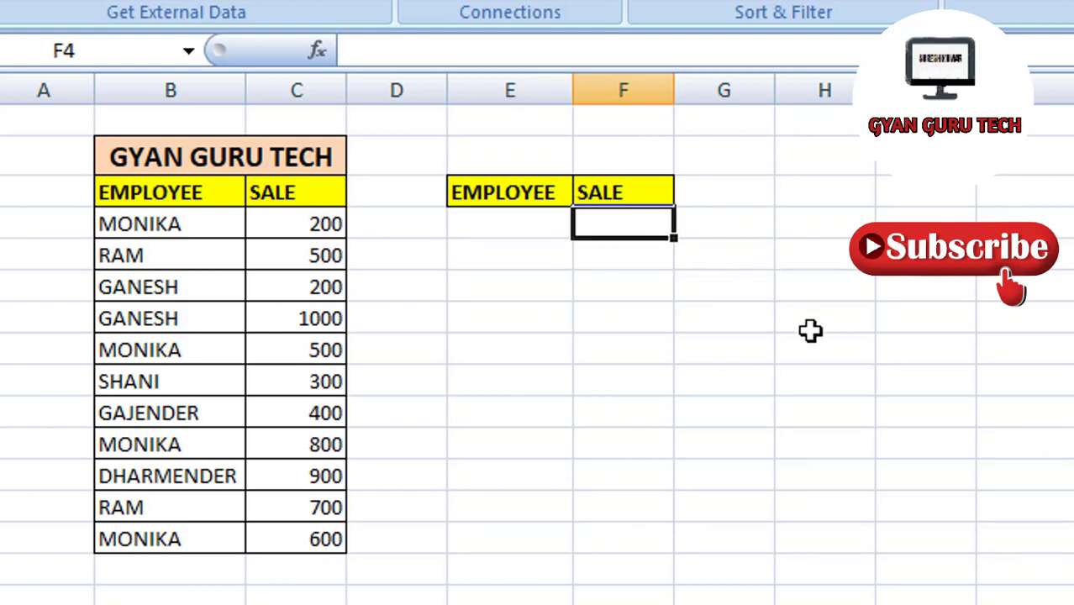
type("=D")
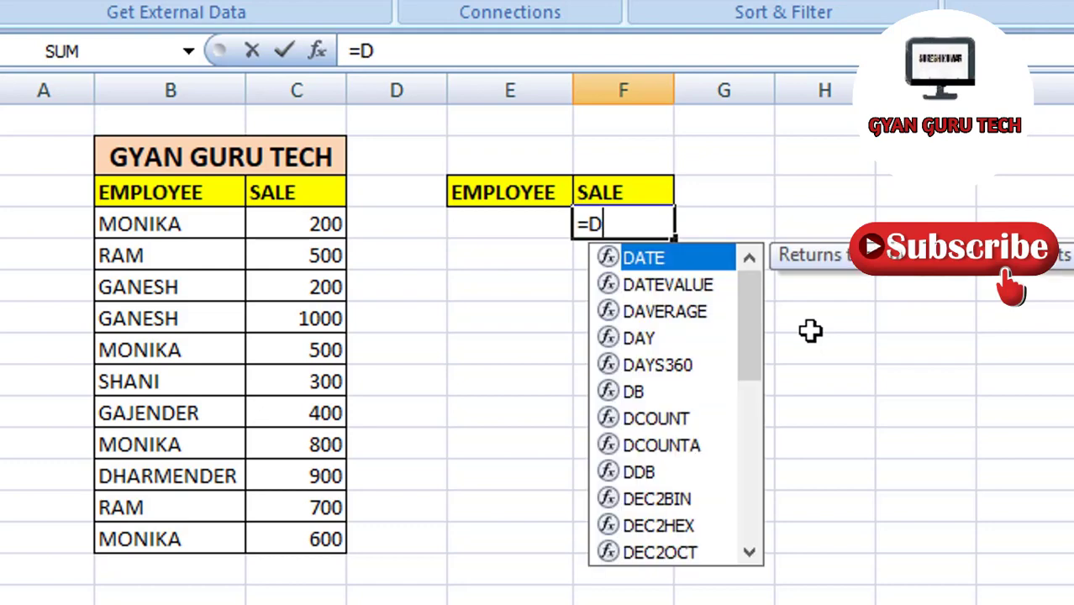
type("MI")
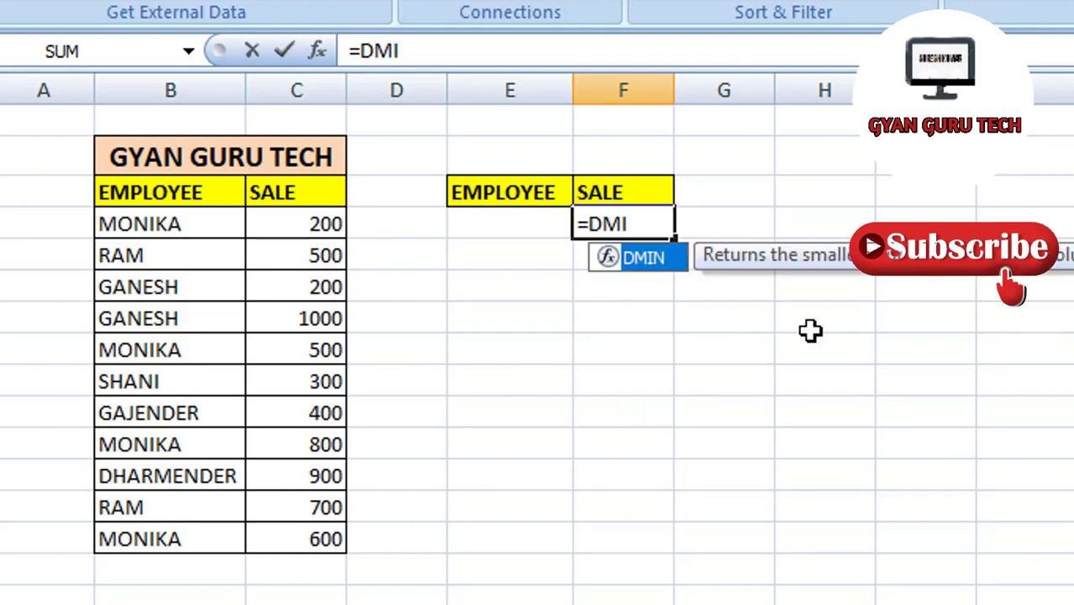
key("Tab")
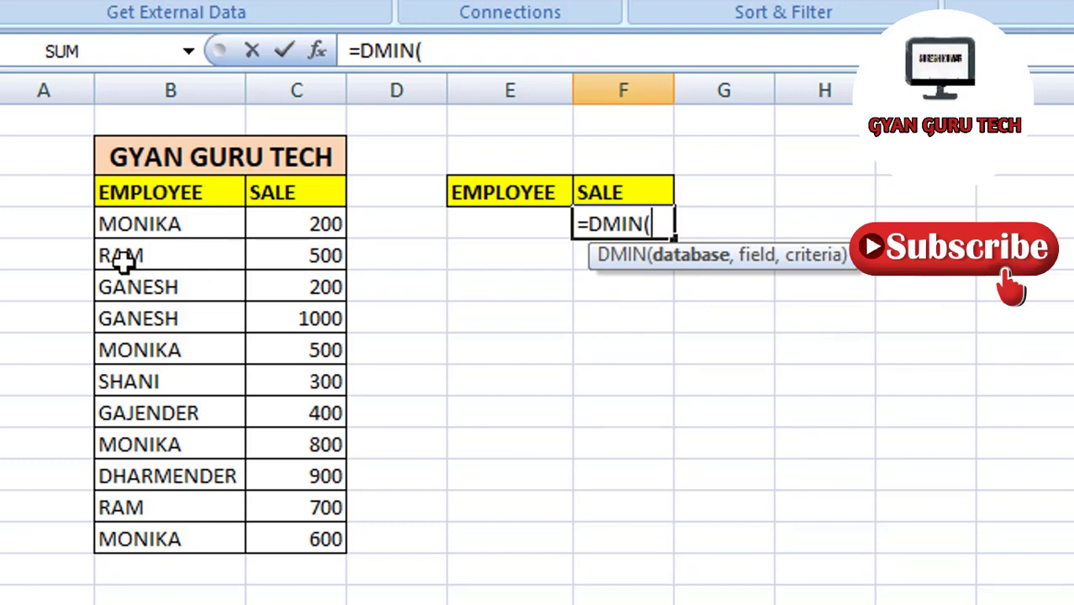
left_click_drag(126, 193, 304, 542)
type(",")
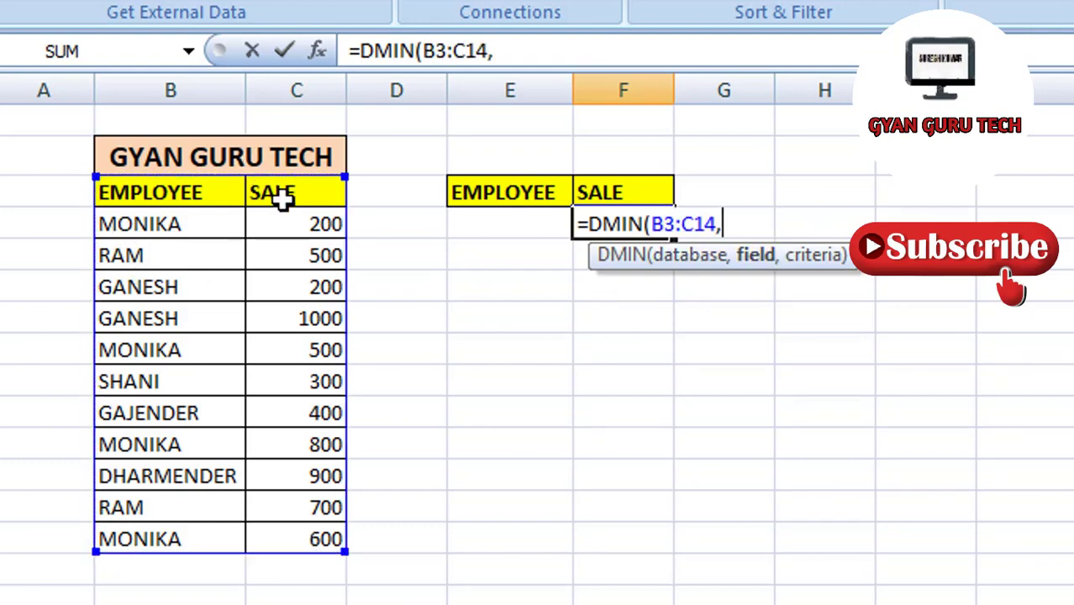
left_click(282, 197)
type(",")
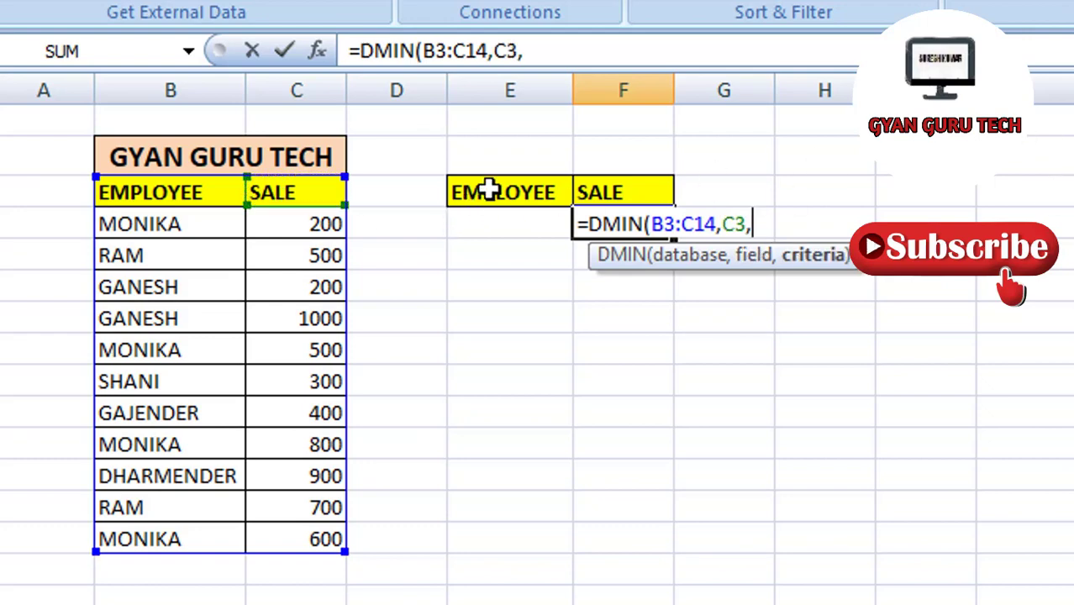
left_click(490, 191)
left_click_drag(490, 192, 499, 223)
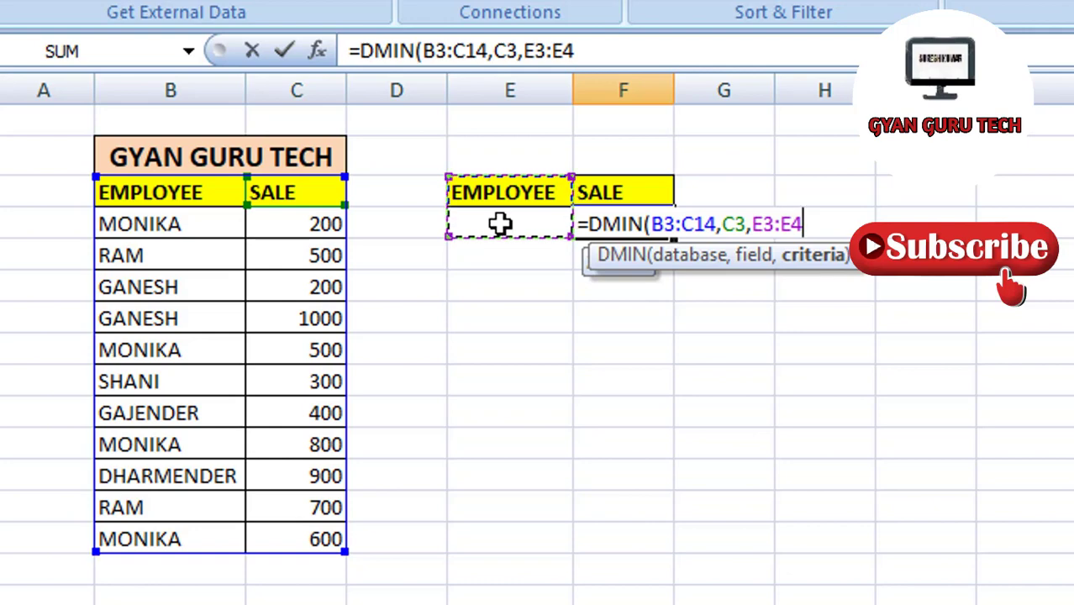
type(")")
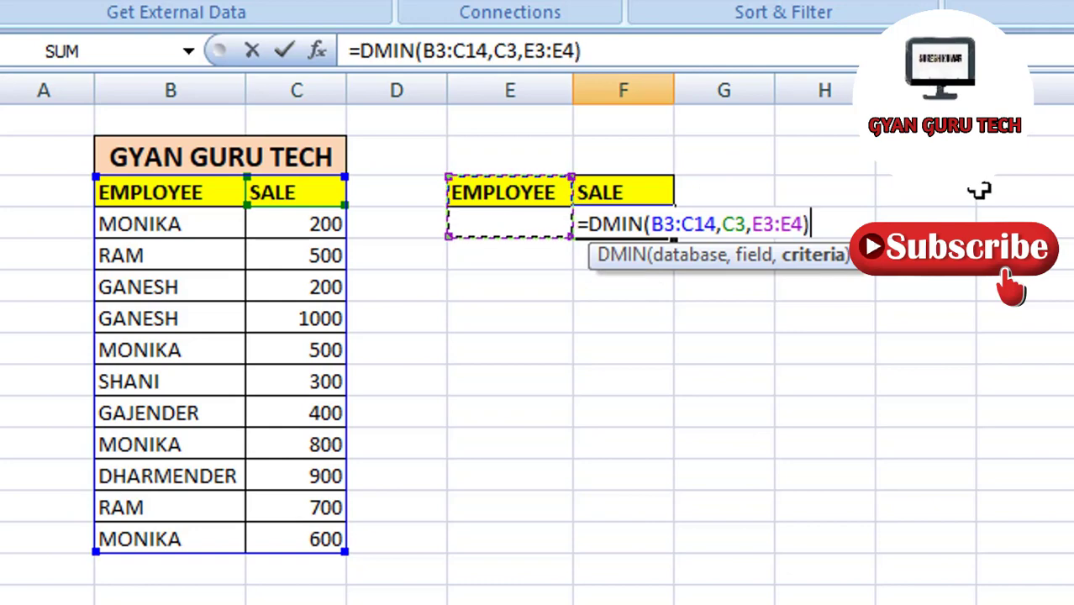
key("Return")
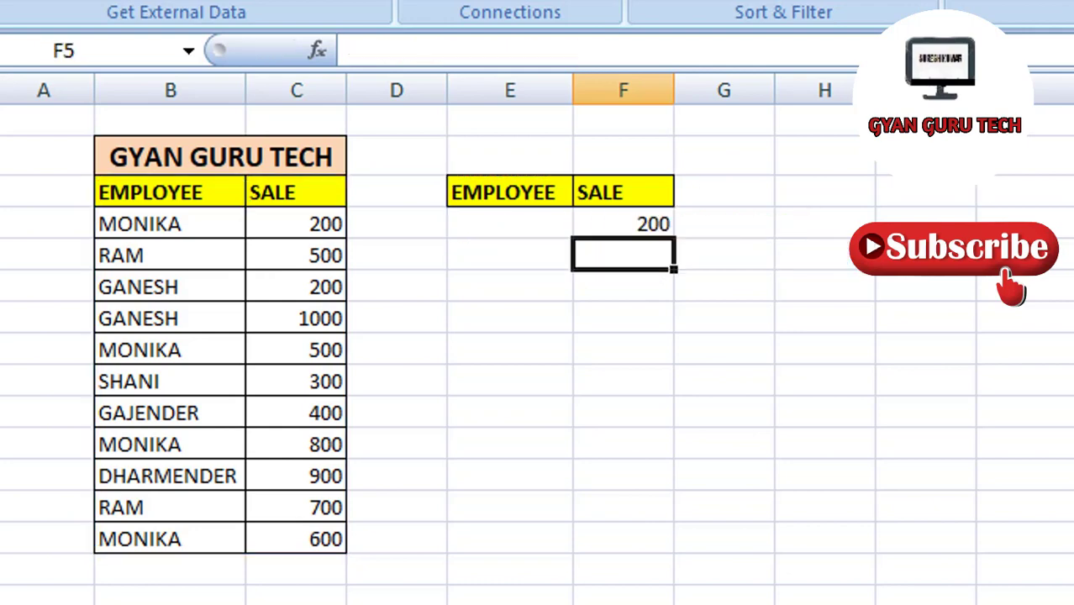
Compare the DMIN result in F4 for the empty criterion with the lowest sale in the table.
left_click(622, 225)
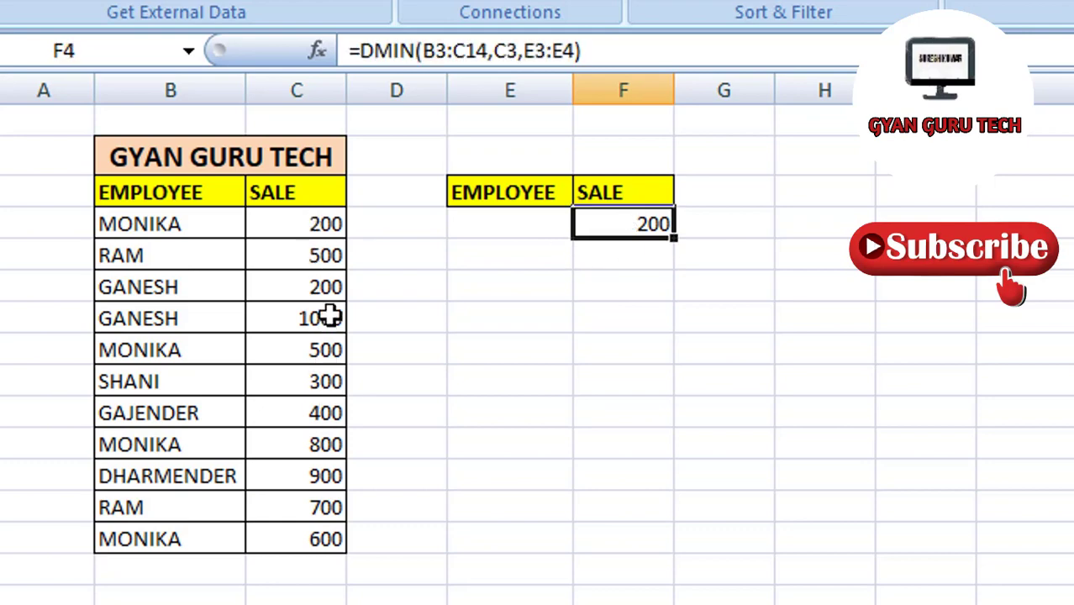
left_click(318, 228)
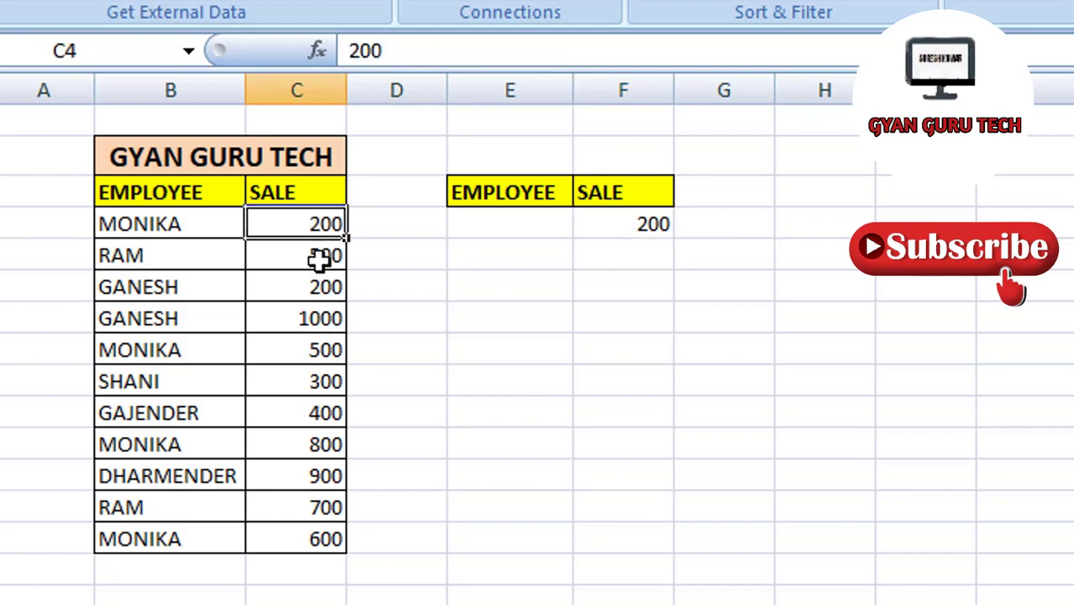
left_click(653, 233)
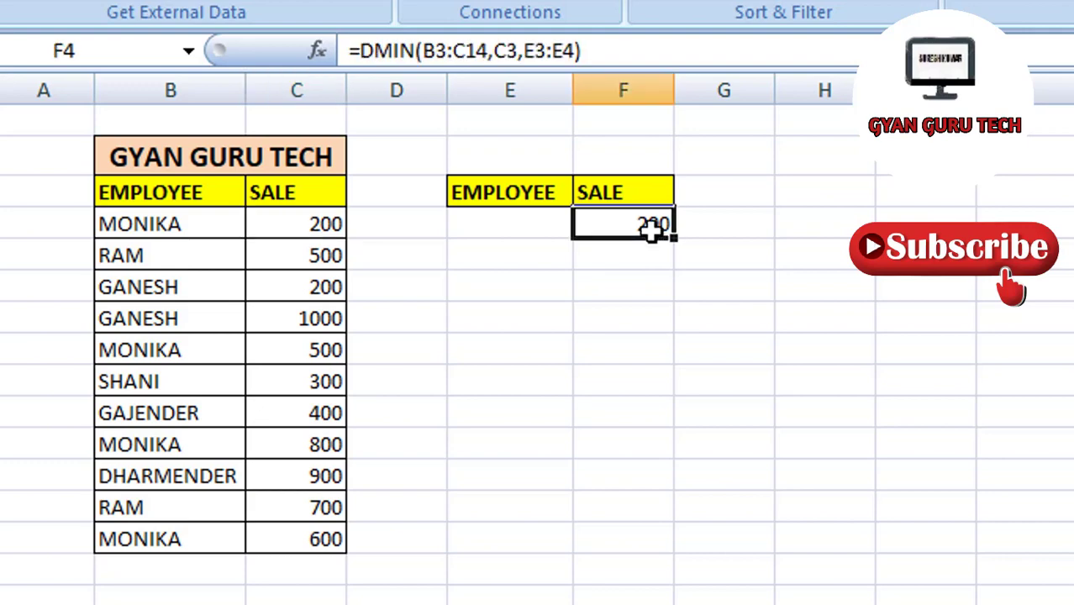
Enter the employee name from B5 as the criterion in E4.
left_click(508, 228)
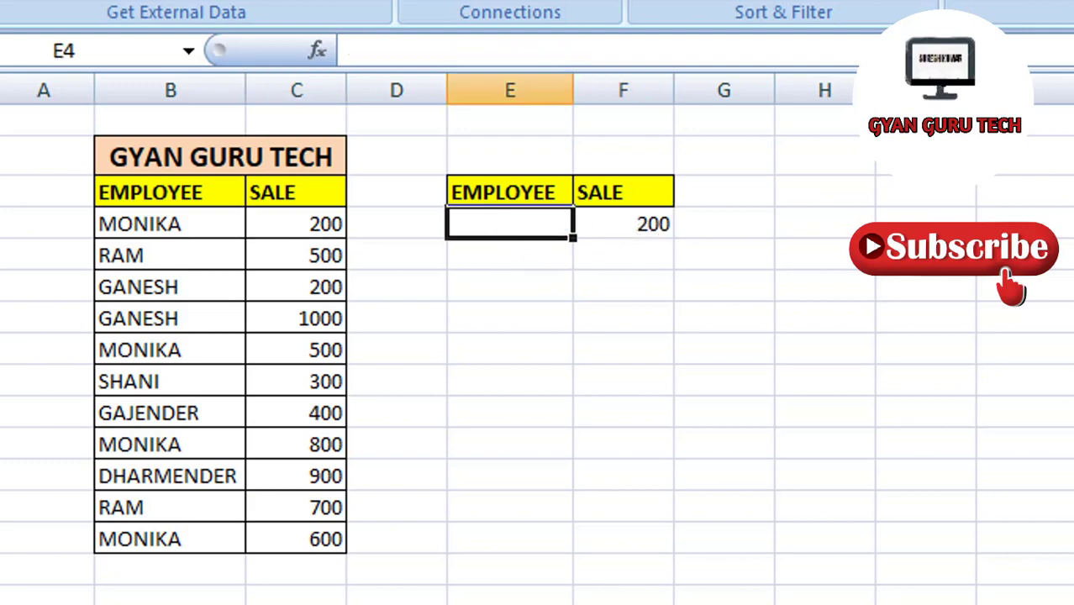
type("RAM")
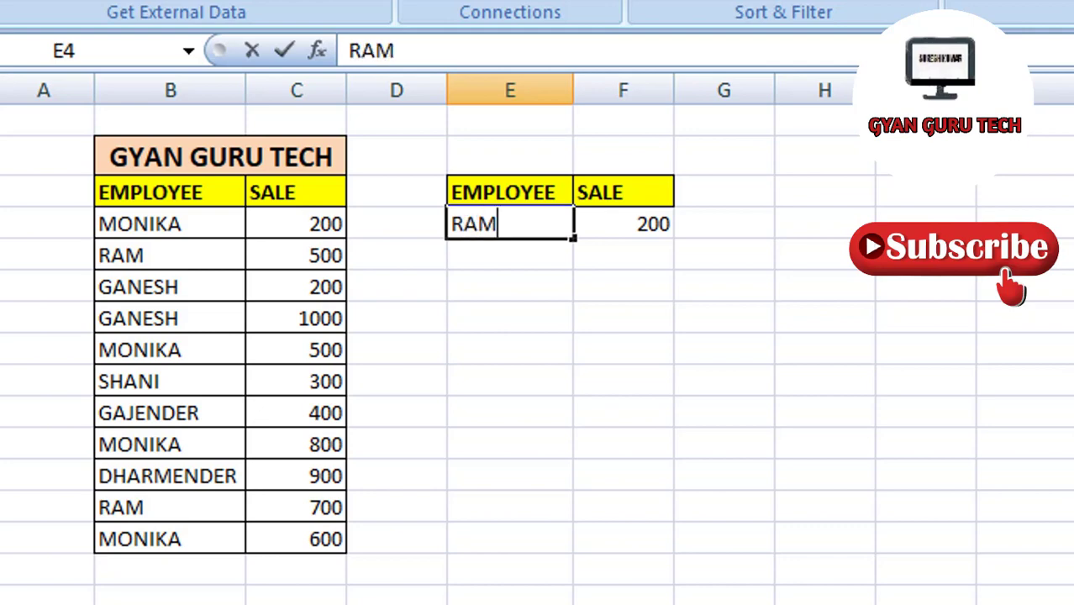
key("Return")
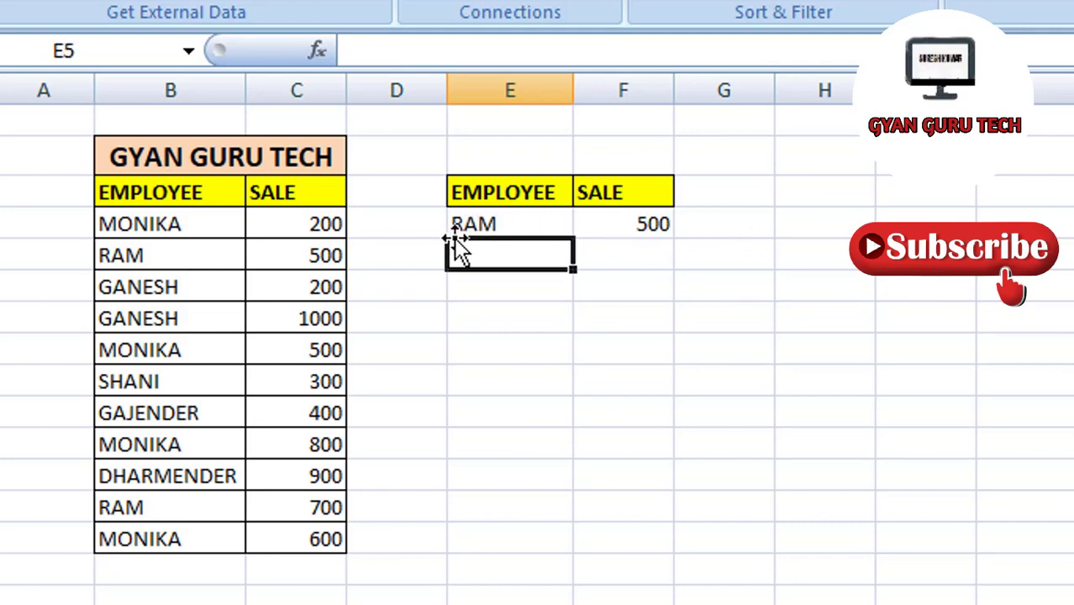
Check the DMIN result in F4 against that employee's sales in C5 and C13.
left_click(624, 222)
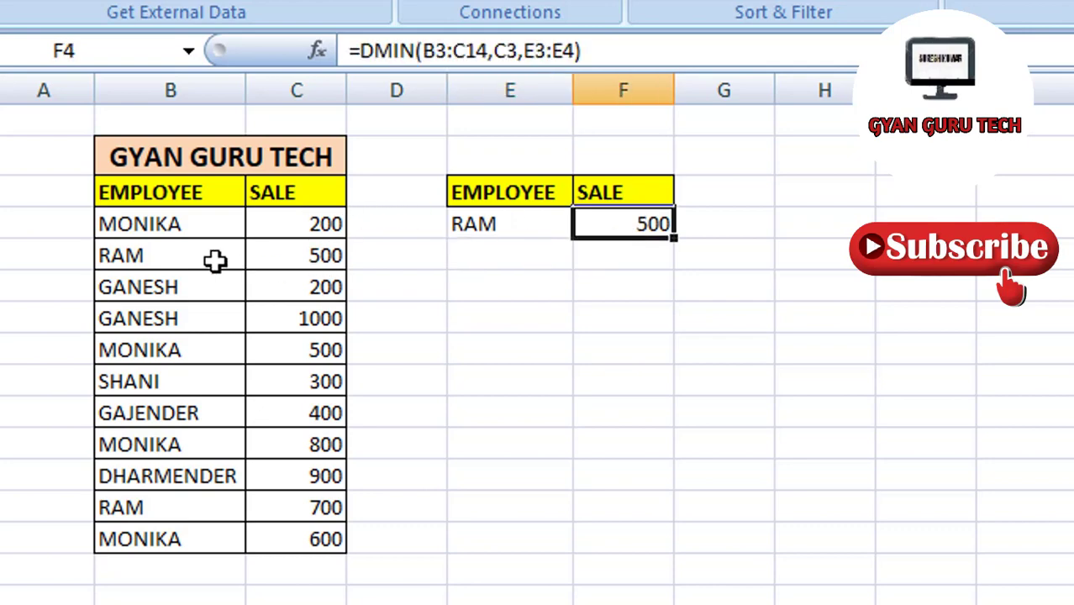
left_click(320, 254)
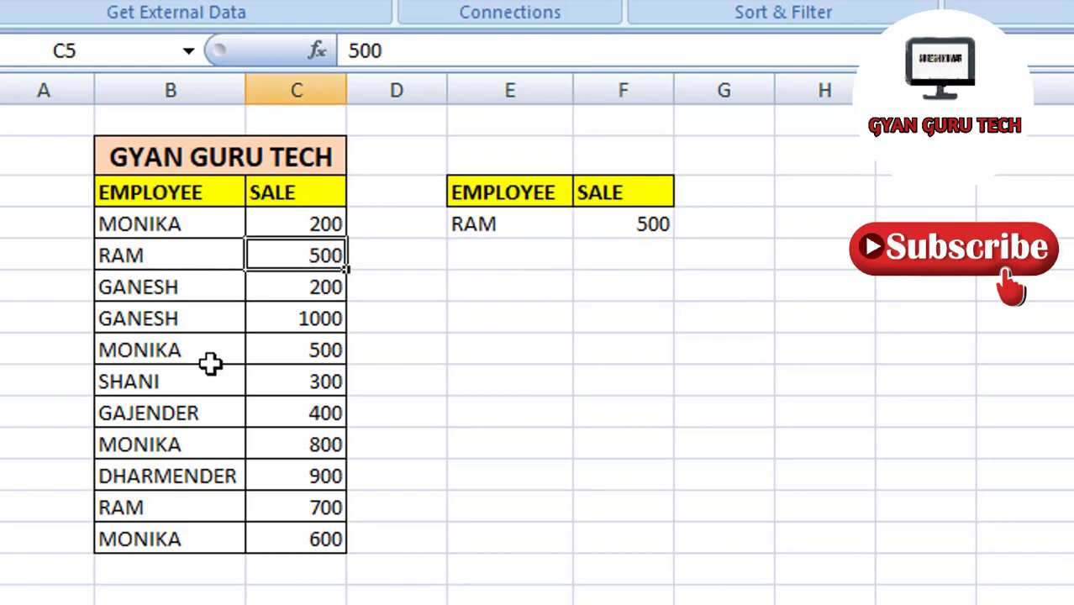
left_click(176, 514)
left_click(319, 507)
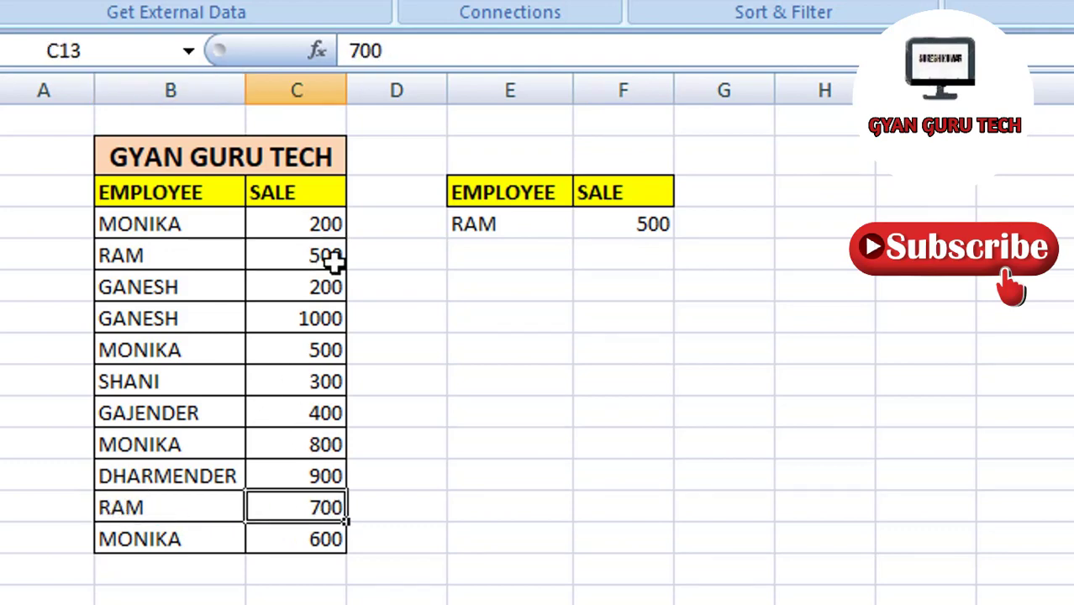
left_click(654, 225)
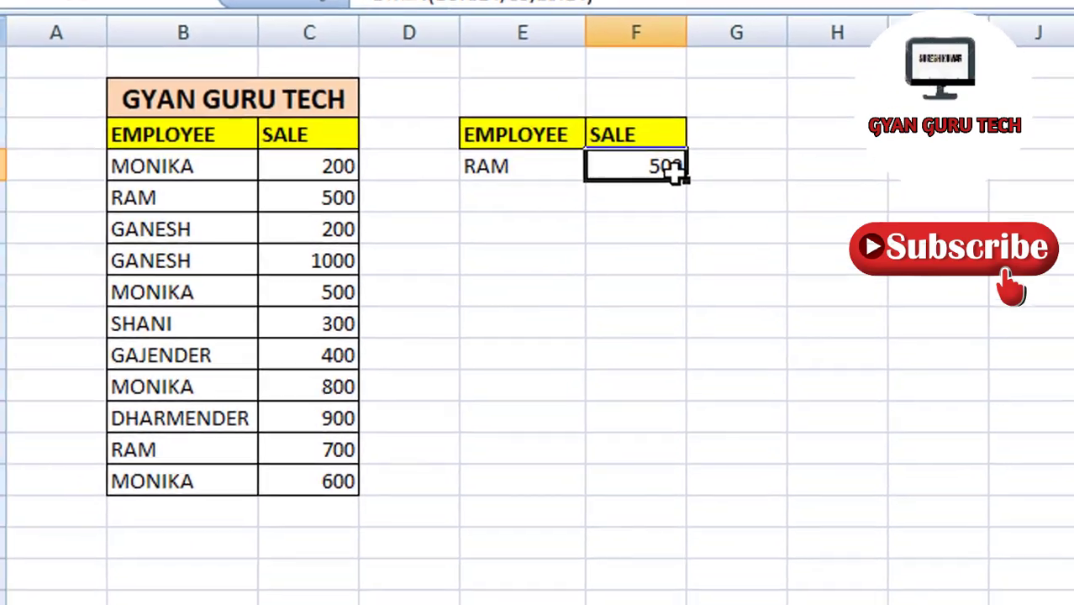